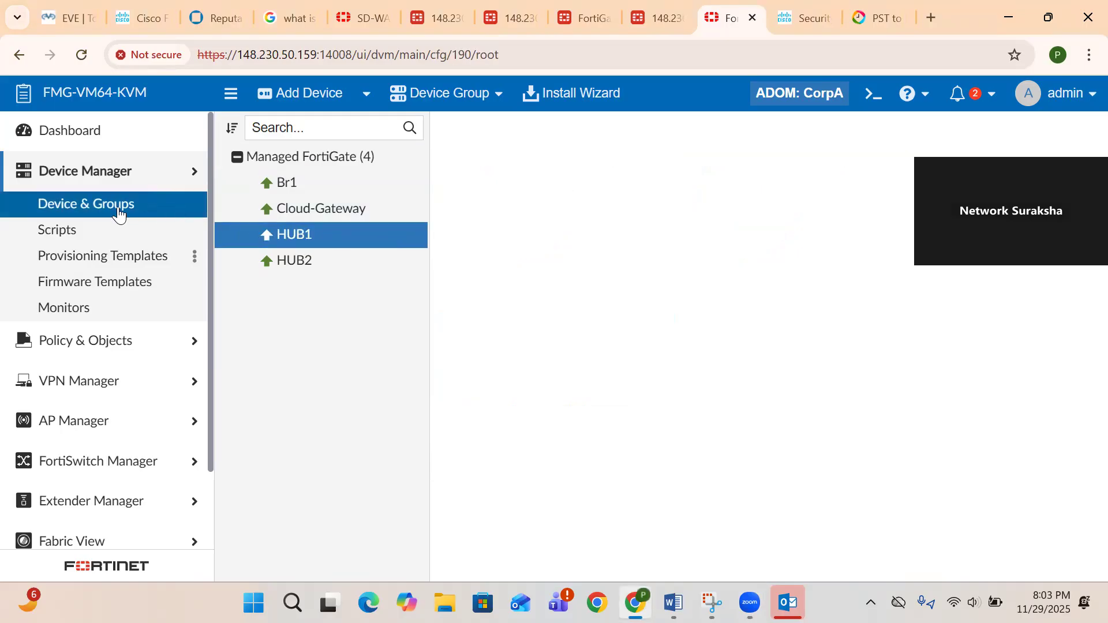
# - Open and close the admin account menu on HUB1's summary dashboard
pyautogui.click(1059, 102)
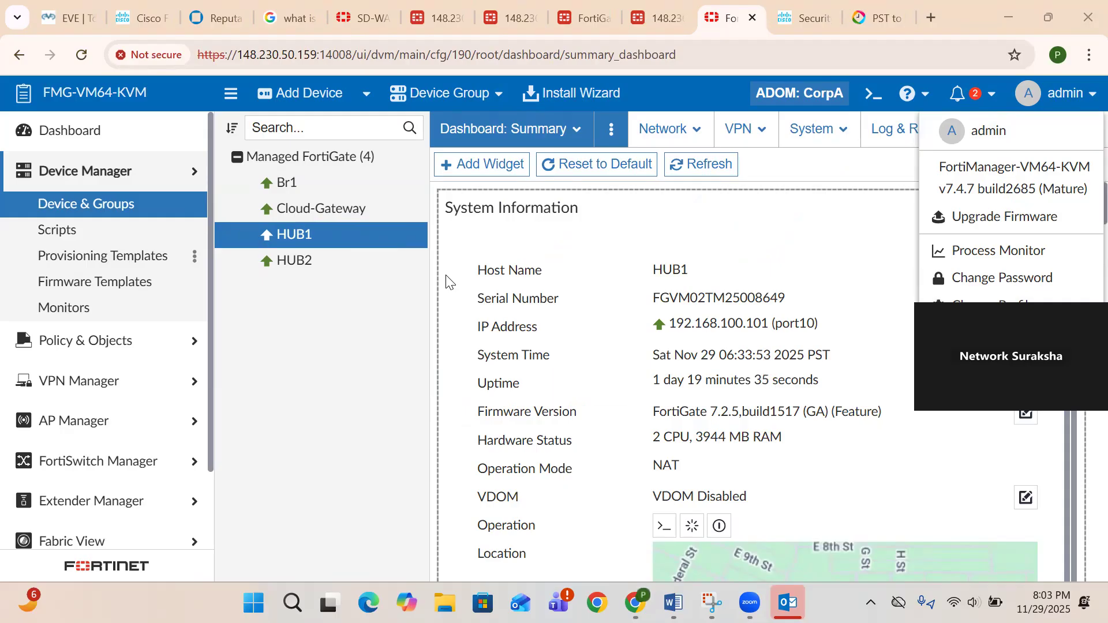
pyautogui.click(124, 211)
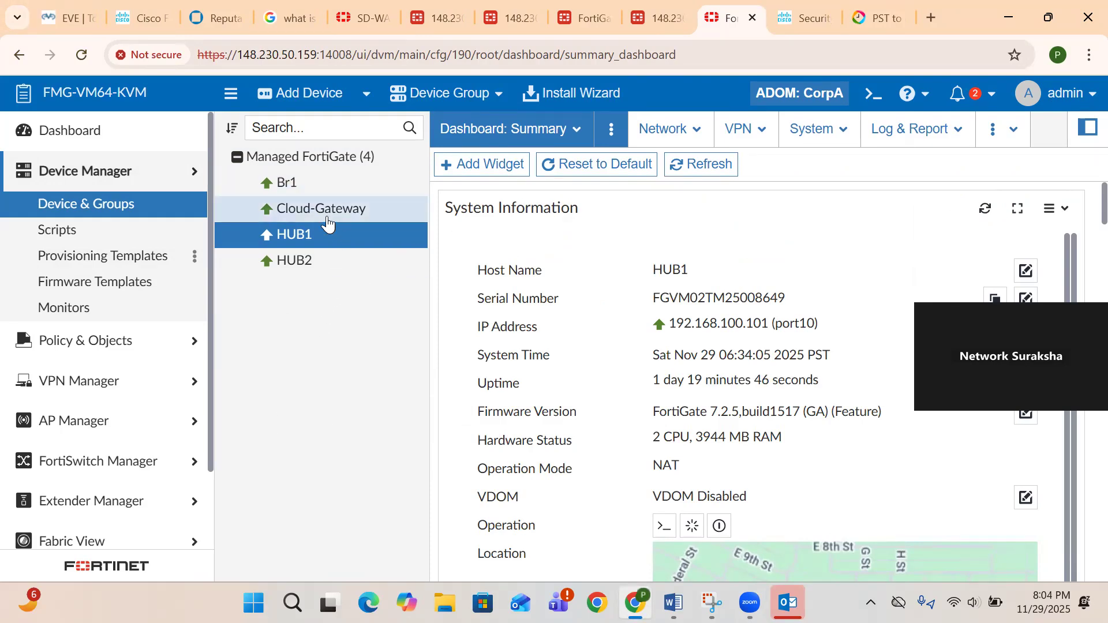
# - List all four managed FortiGates and scroll across to their firmware versions
pyautogui.click(289, 168)
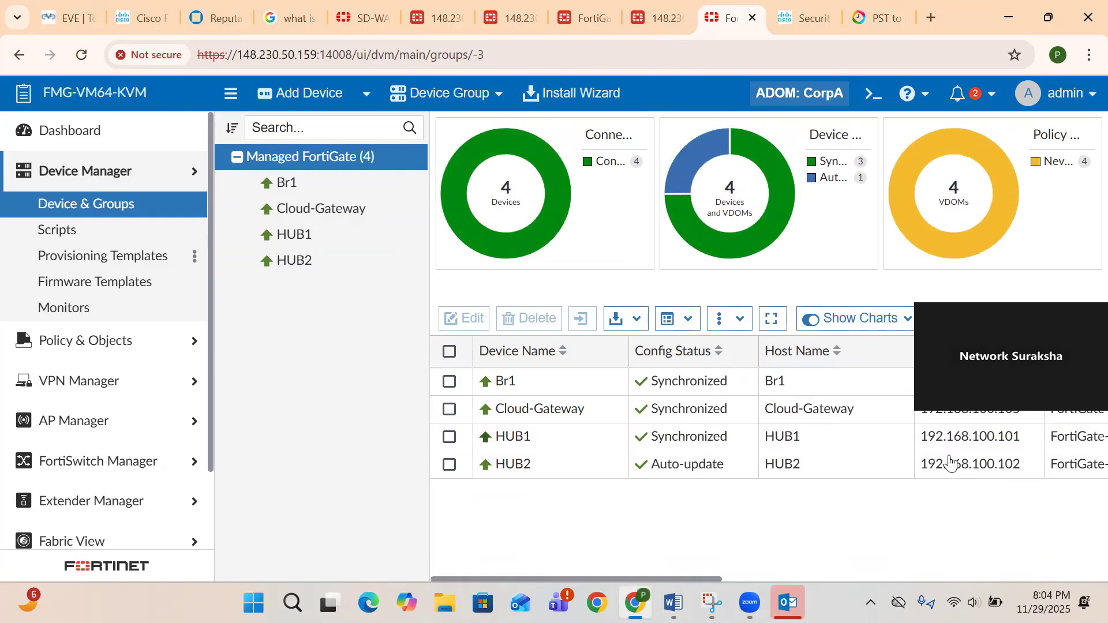
pyautogui.hscroll(4, 949, 461)
pyautogui.hscroll(5, 949, 456)
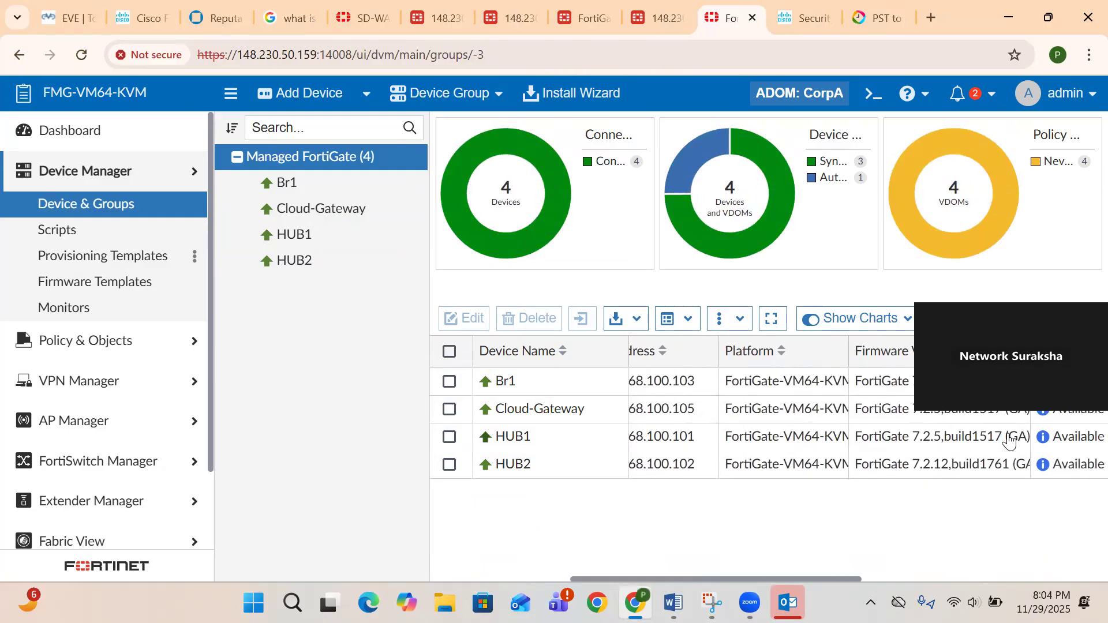
pyautogui.hscroll(1, 1011, 440)
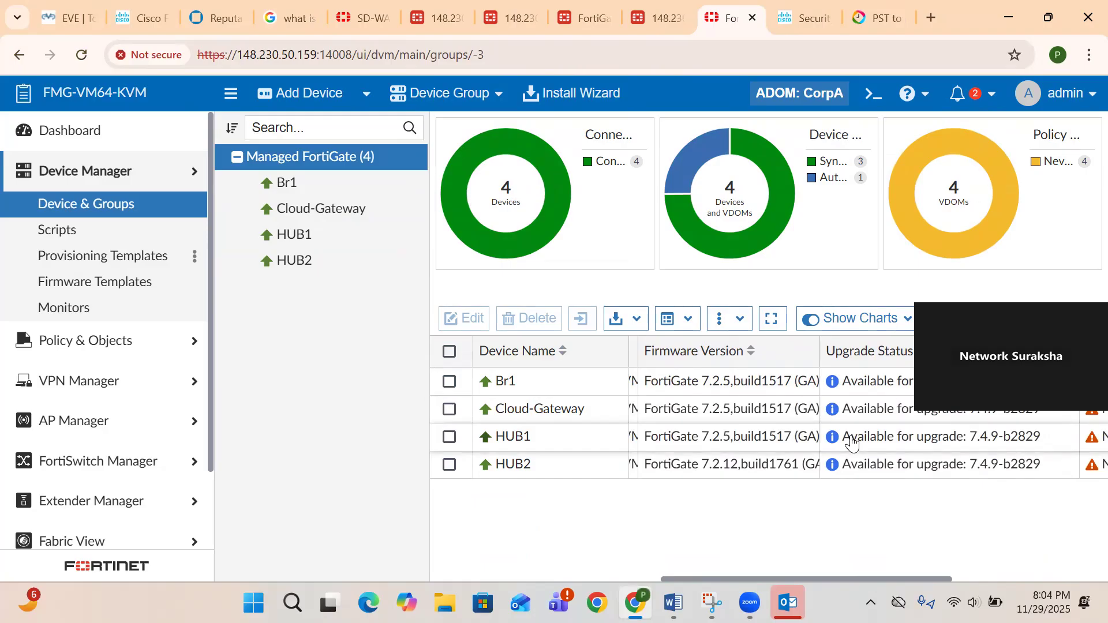
pyautogui.hscroll(-5, 583, 383)
# - View Br1's Firmware Upgrade details from its context menu, then close them
pyautogui.click(519, 391)
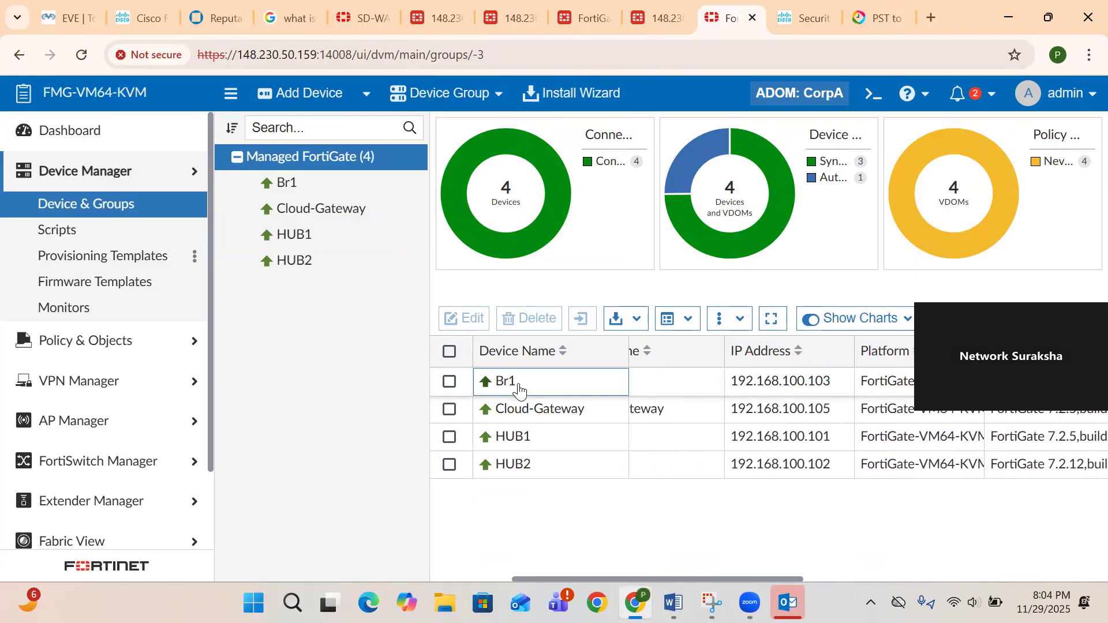
pyautogui.rightClick(519, 390)
pyautogui.scroll(-1, 600, 456)
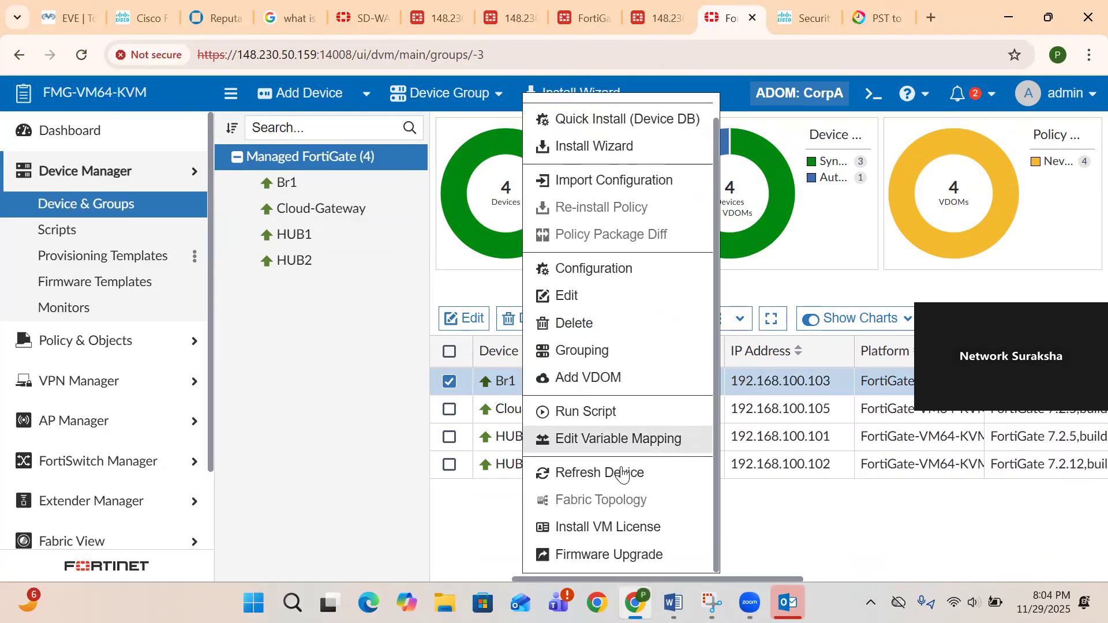
pyautogui.click(578, 560)
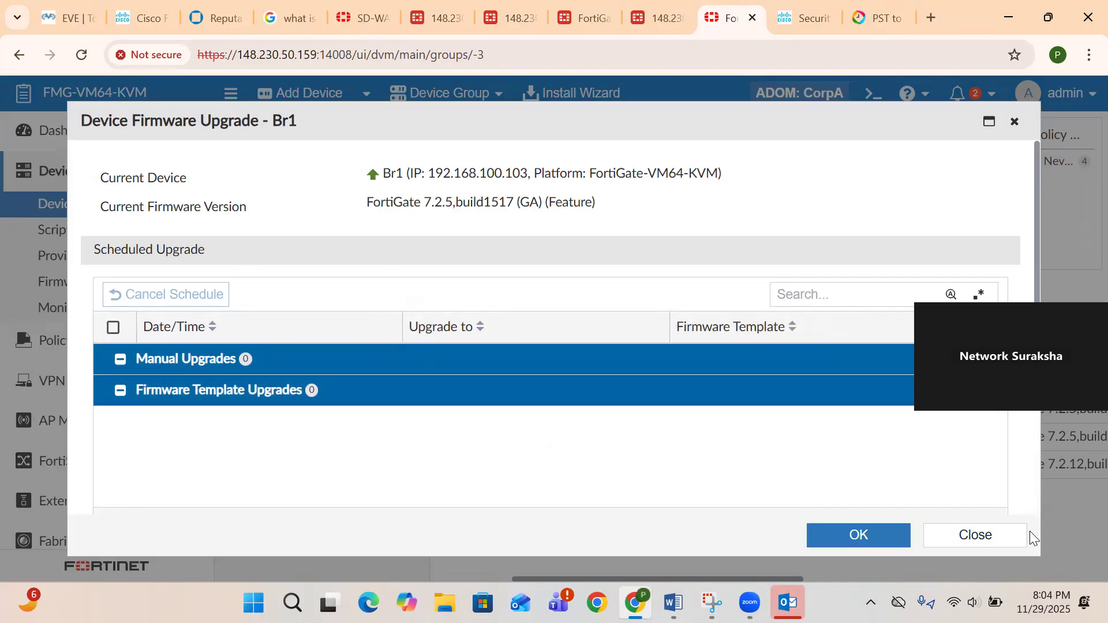
pyautogui.click(994, 534)
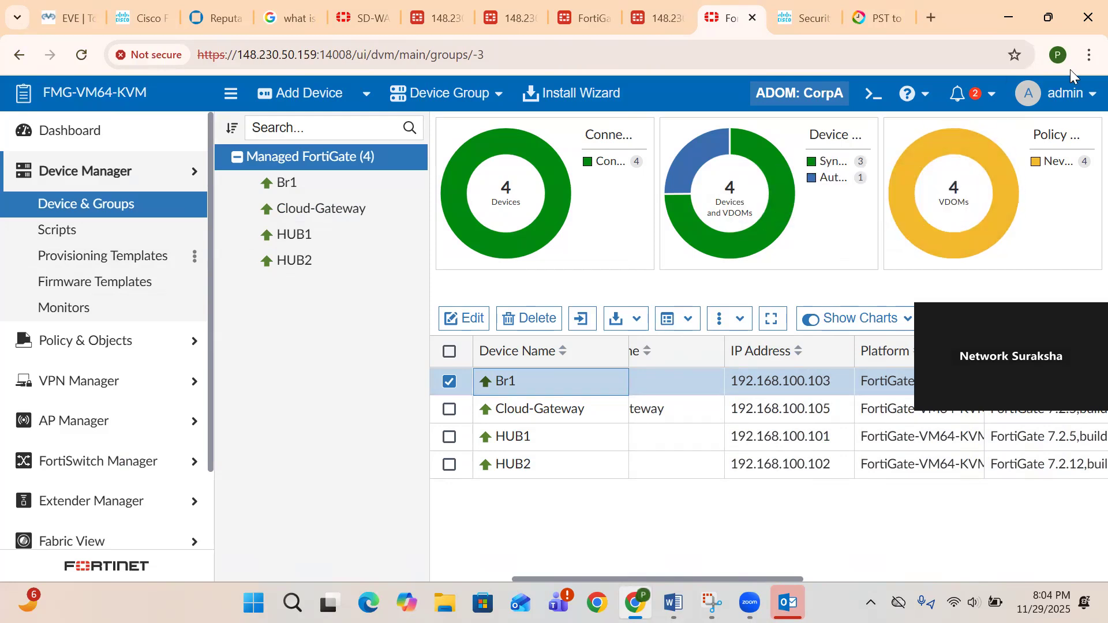
pyautogui.hscroll(-3, 797, 499)
pyautogui.hscroll(-2, 797, 499)
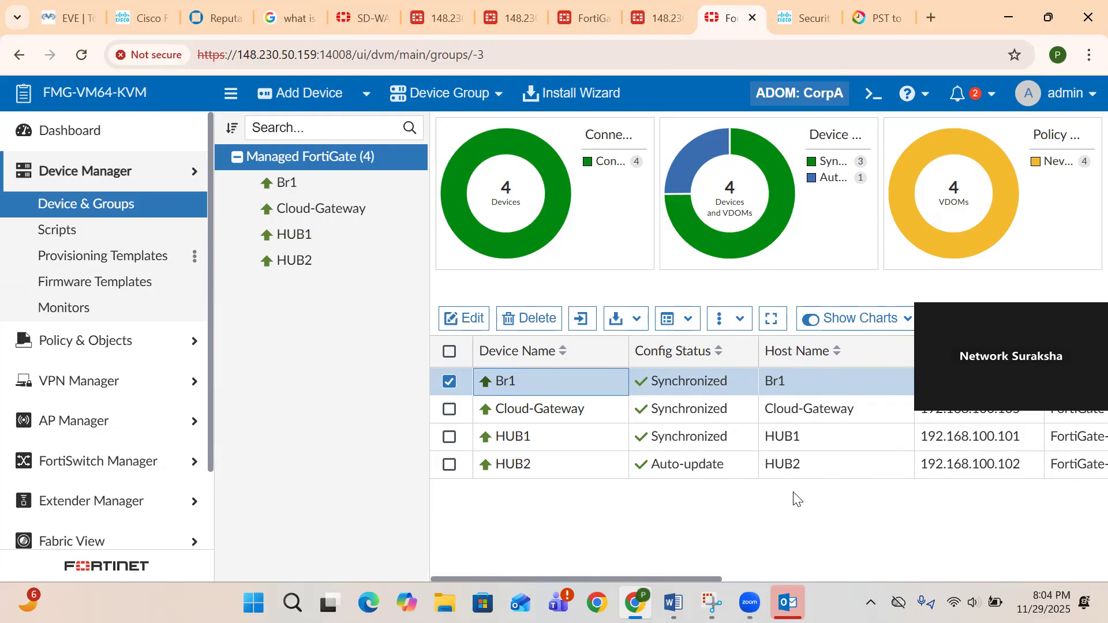
# - Edit the Firmware_Upgrade template's FGT-Default entry to upgrade FortiGates to 7.2.12-b1761
pyautogui.click(118, 292)
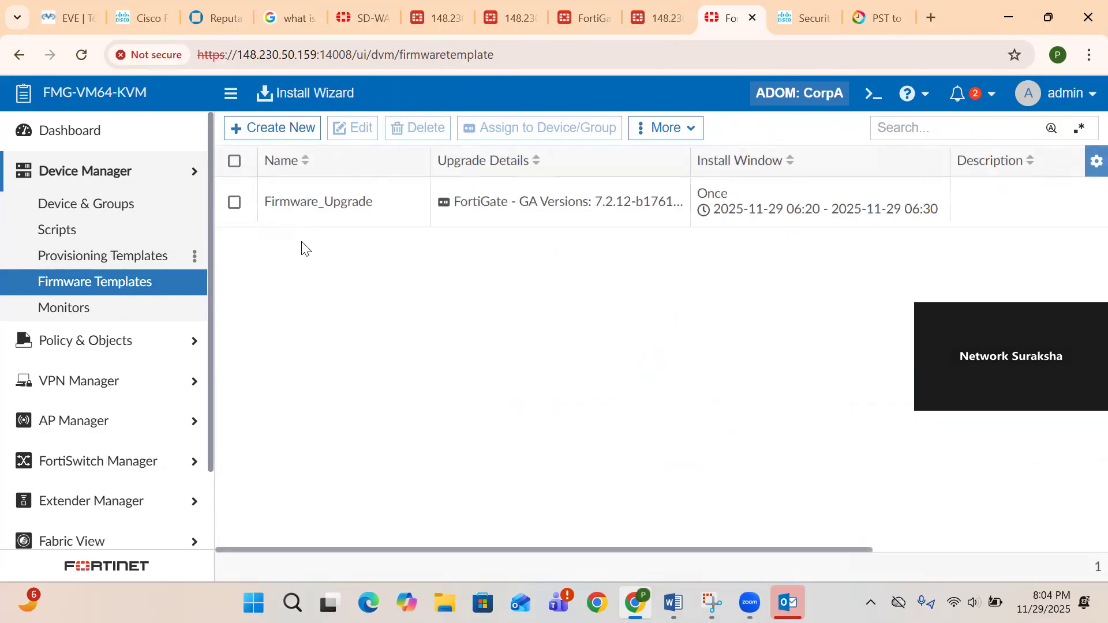
pyautogui.doubleClick(297, 207)
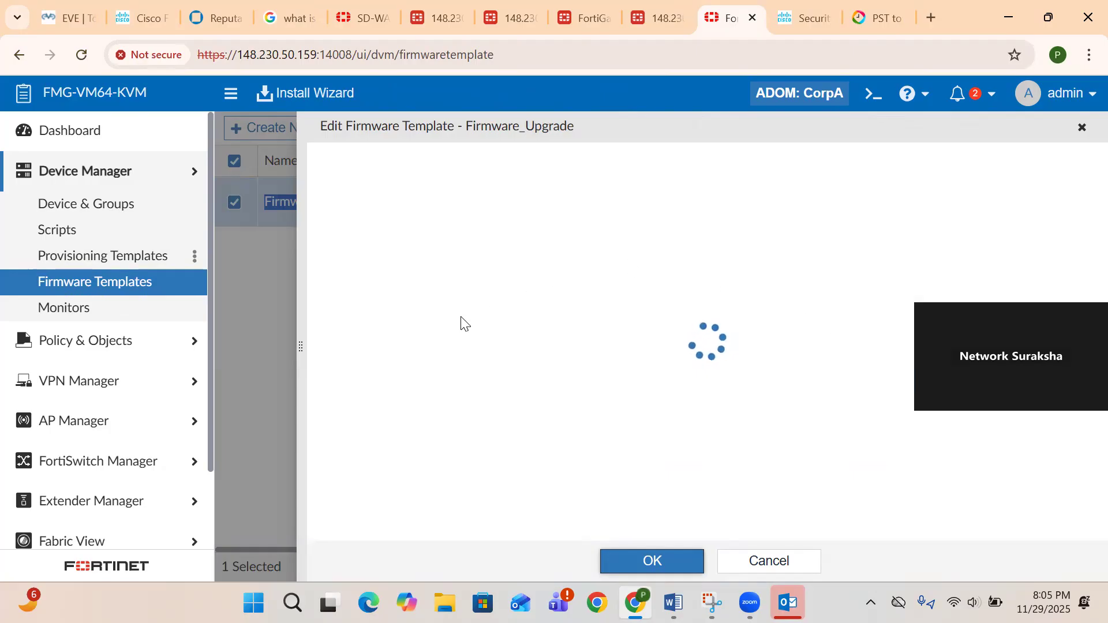
pyautogui.scroll(-2, 462, 324)
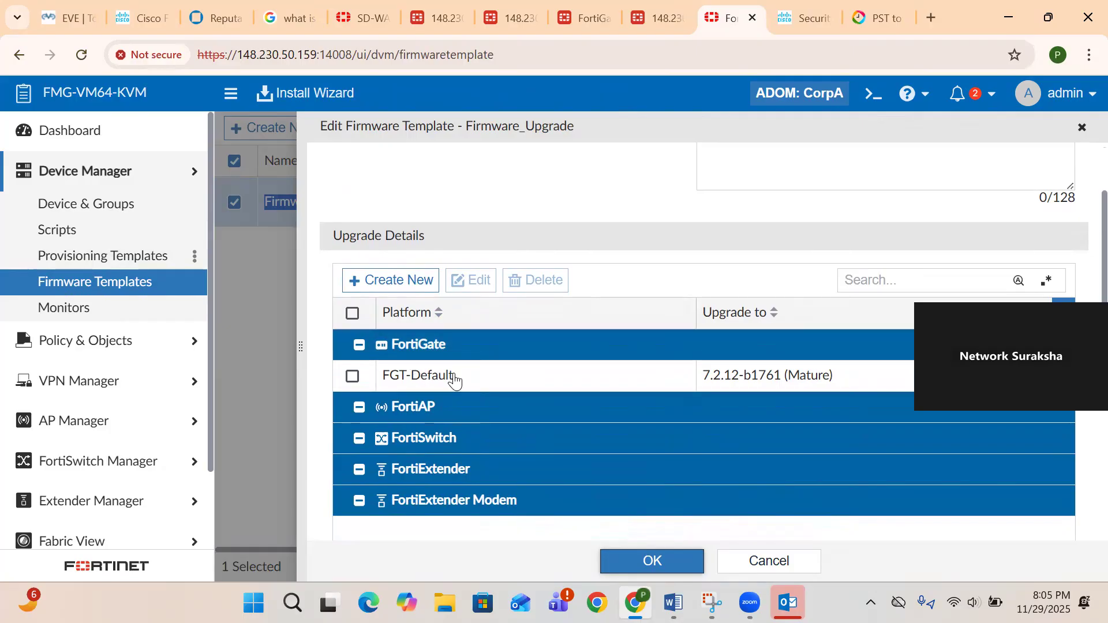
pyautogui.click(500, 376)
pyautogui.doubleClick(501, 376)
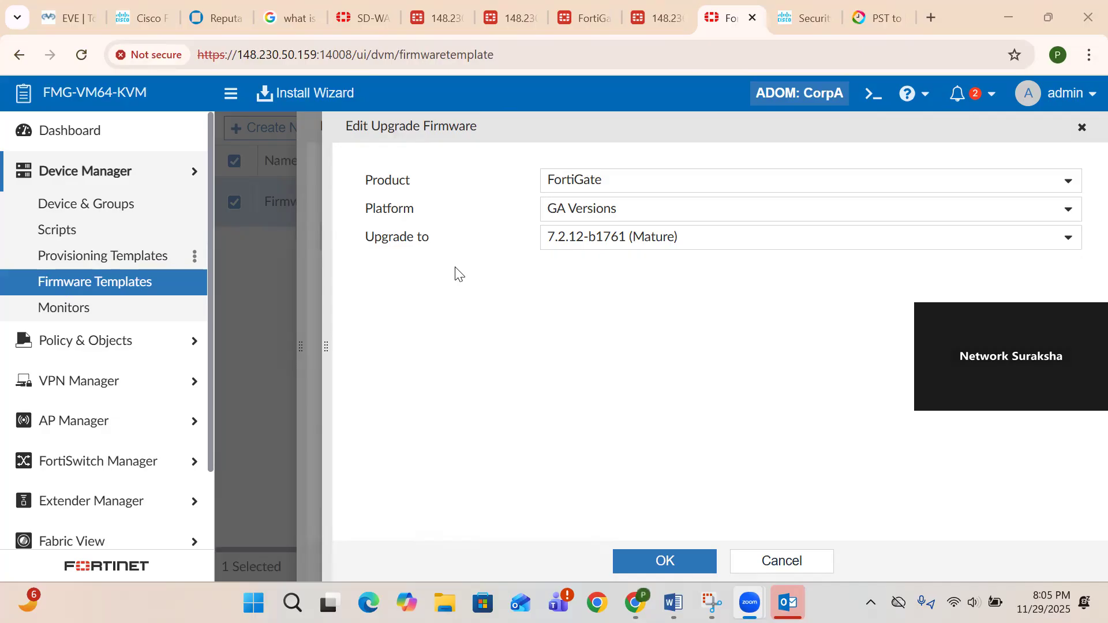
pyautogui.click(691, 568)
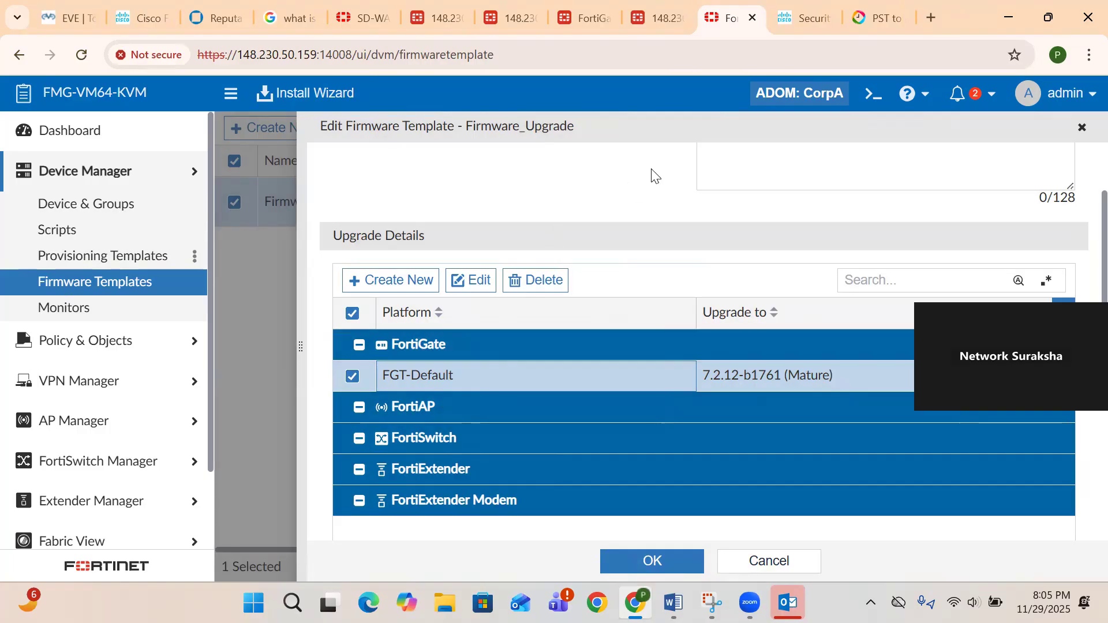
pyautogui.scroll(1, 652, 174)
pyautogui.scroll(-5, 652, 174)
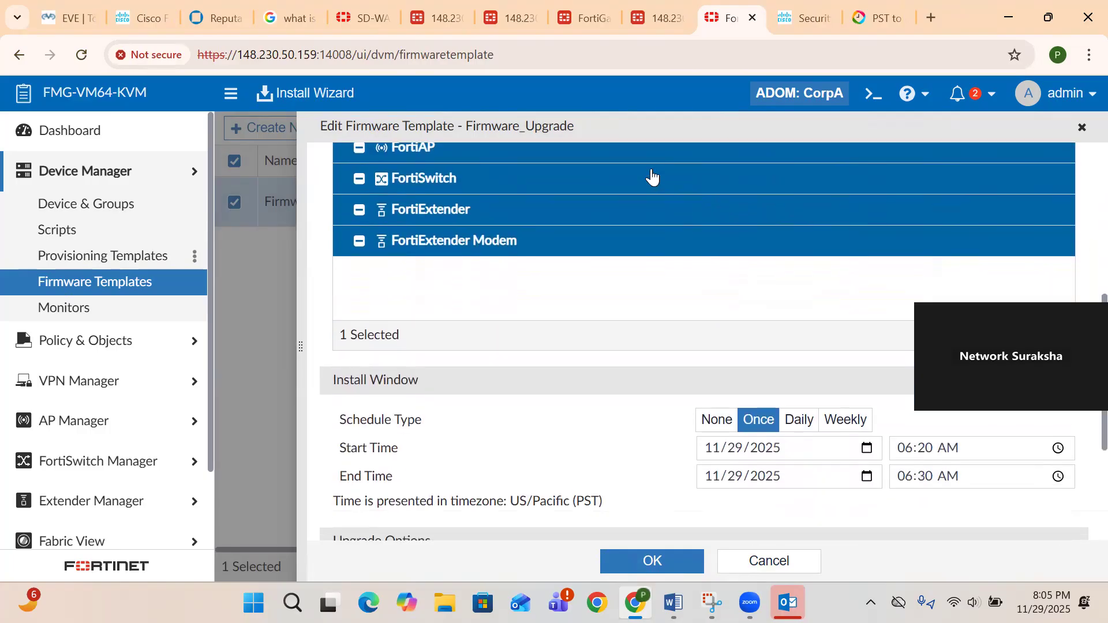
pyautogui.scroll(-3, 652, 174)
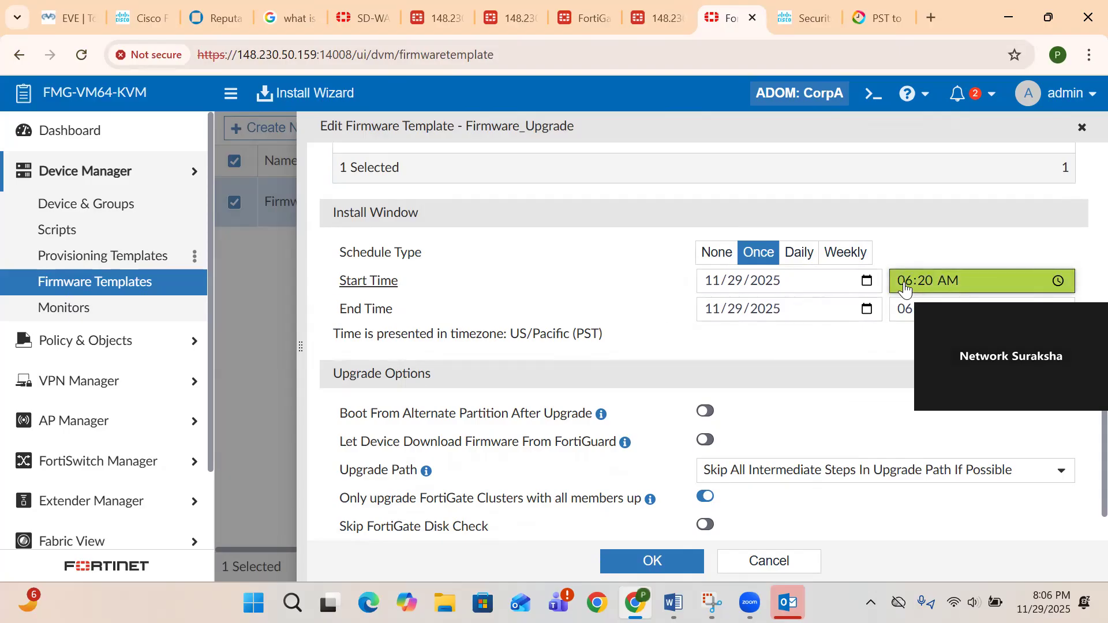
pyautogui.scroll(-1, 593, 319)
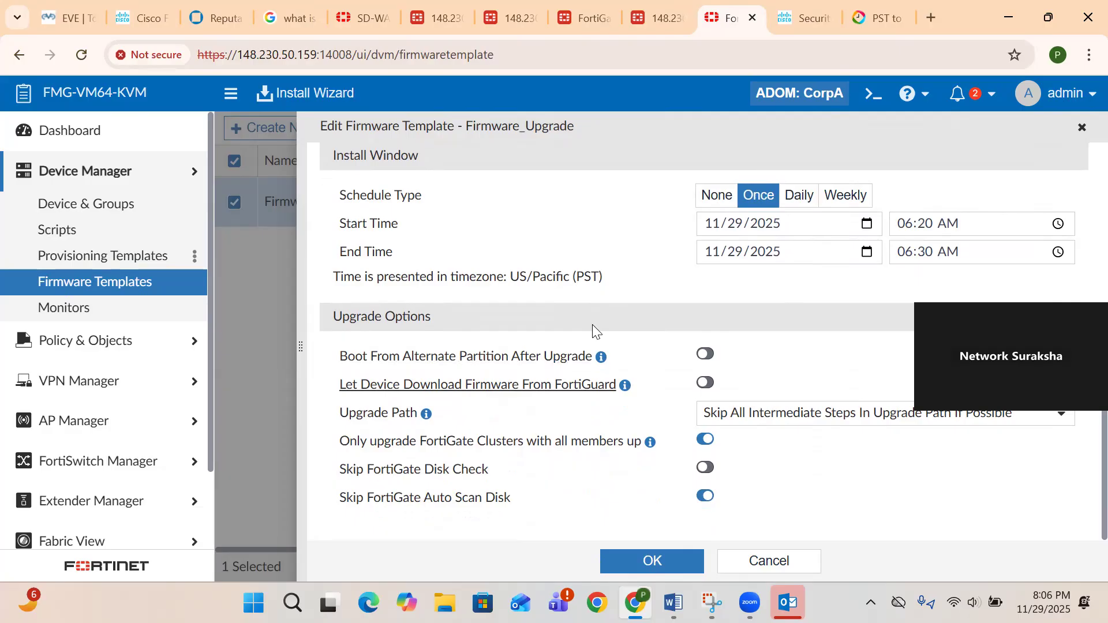
# - Review the template's Upgrade Path choices, then switch to the PST-to-IST converter tab
pyautogui.press('space')
pyautogui.press('space')
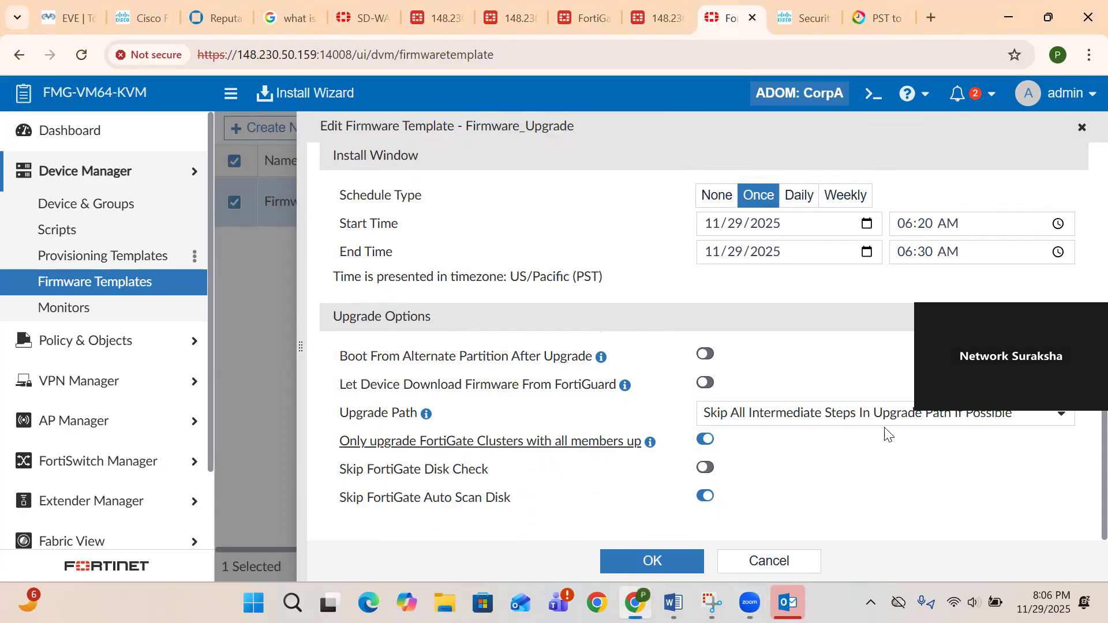
pyautogui.click(844, 427)
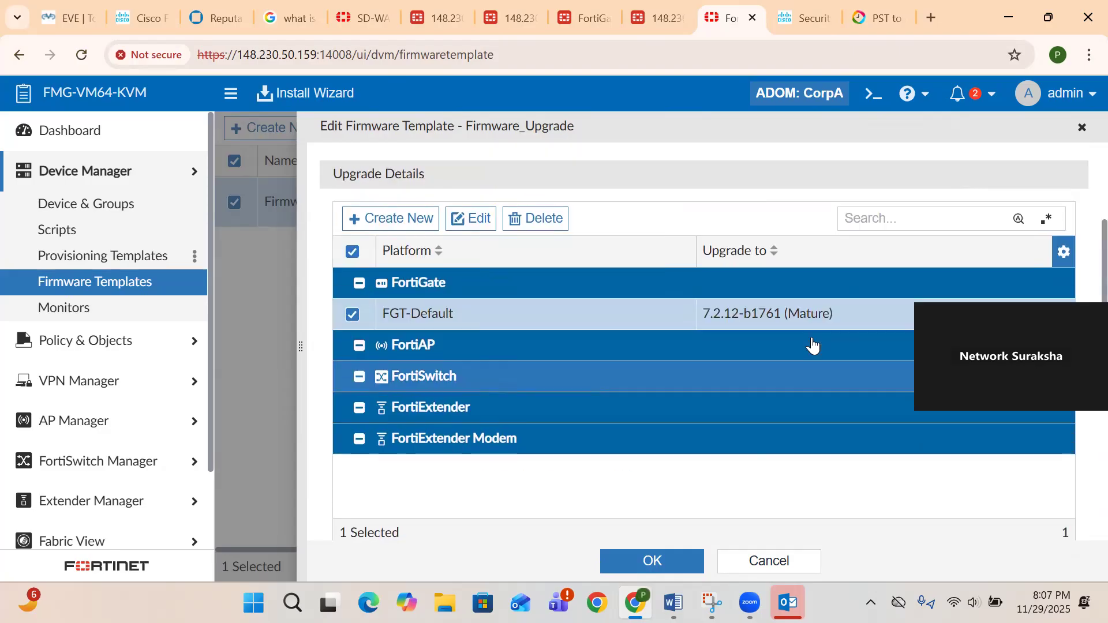
pyautogui.scroll(-5, 811, 344)
pyautogui.scroll(1, 534, 388)
pyautogui.scroll(-5, 752, 444)
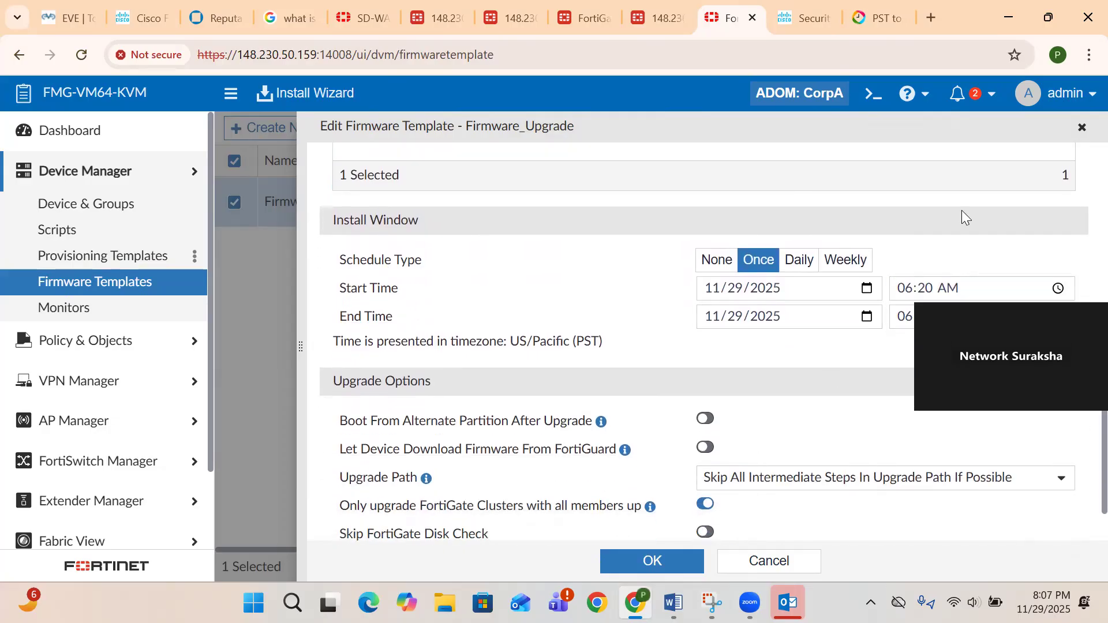
pyautogui.click(874, 19)
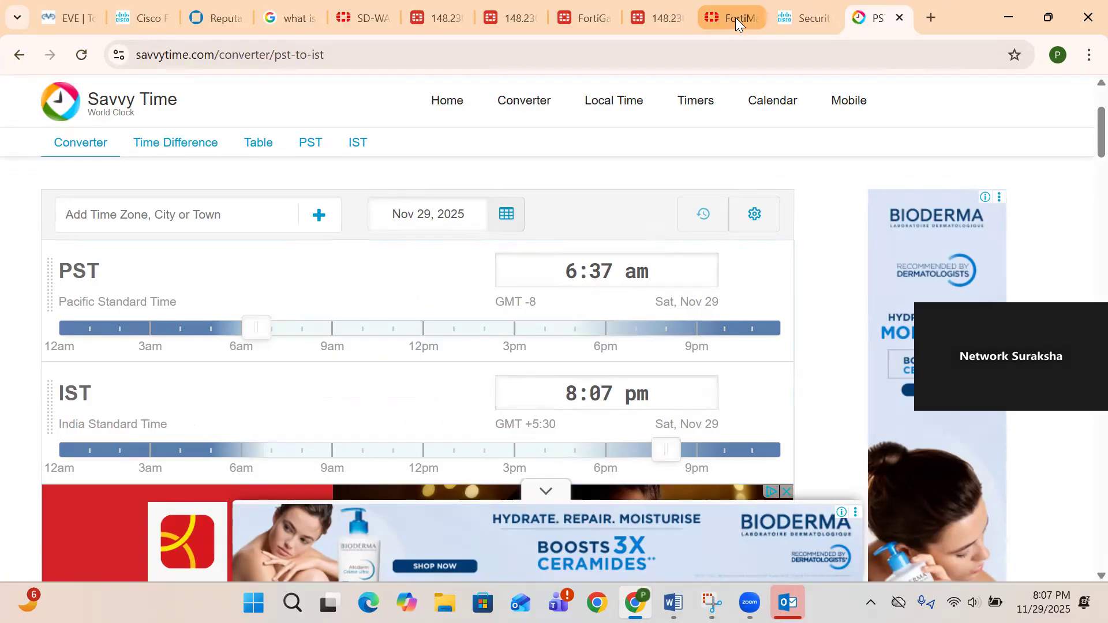
# - Note 6:37 am PST equals 8:07 pm IST, then move to the Cisco sign-on tab
pyautogui.click(803, 15)
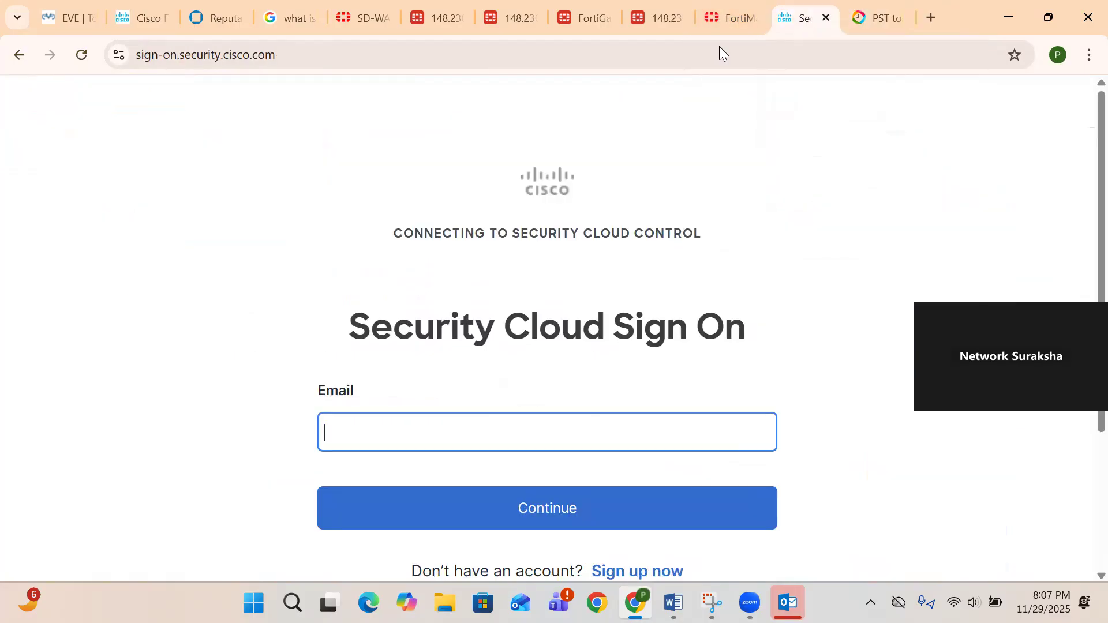
# - Schedule the template to install once, 06:39 to 06:45 on 2025-11-29, and save it
pyautogui.click(728, 17)
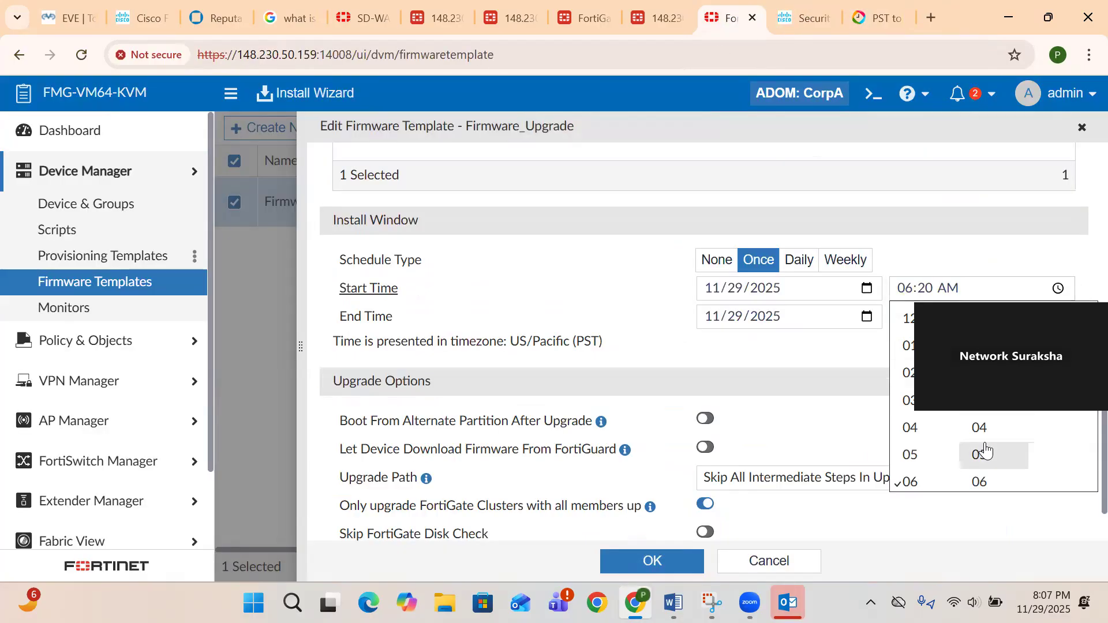
pyautogui.scroll(-11, 986, 450)
pyautogui.scroll(2, 987, 456)
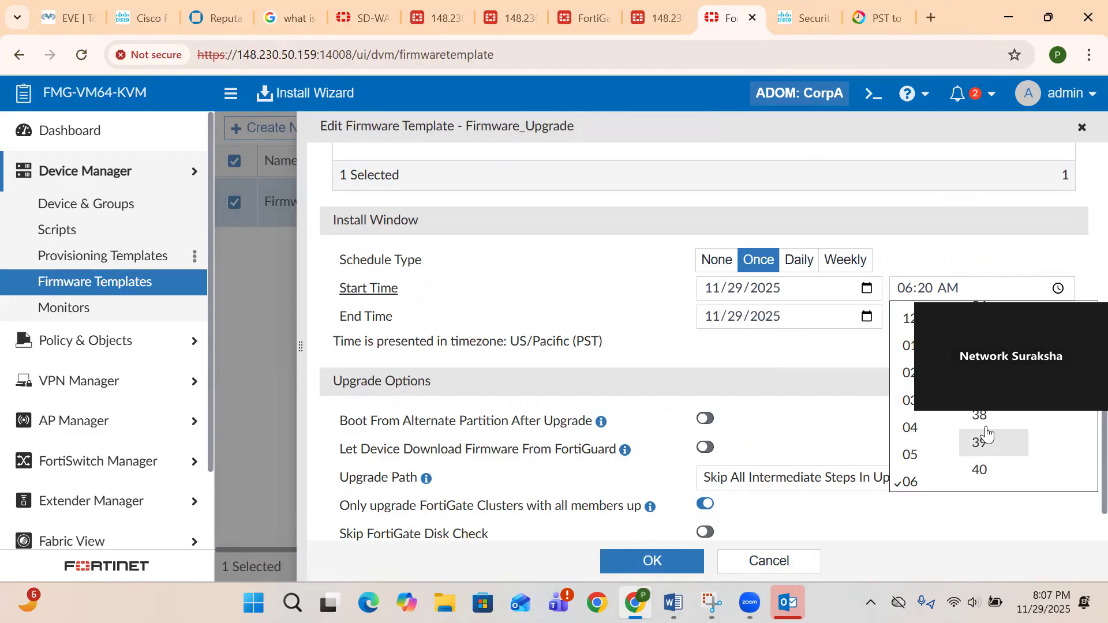
pyautogui.click(836, 377)
pyautogui.click(1058, 316)
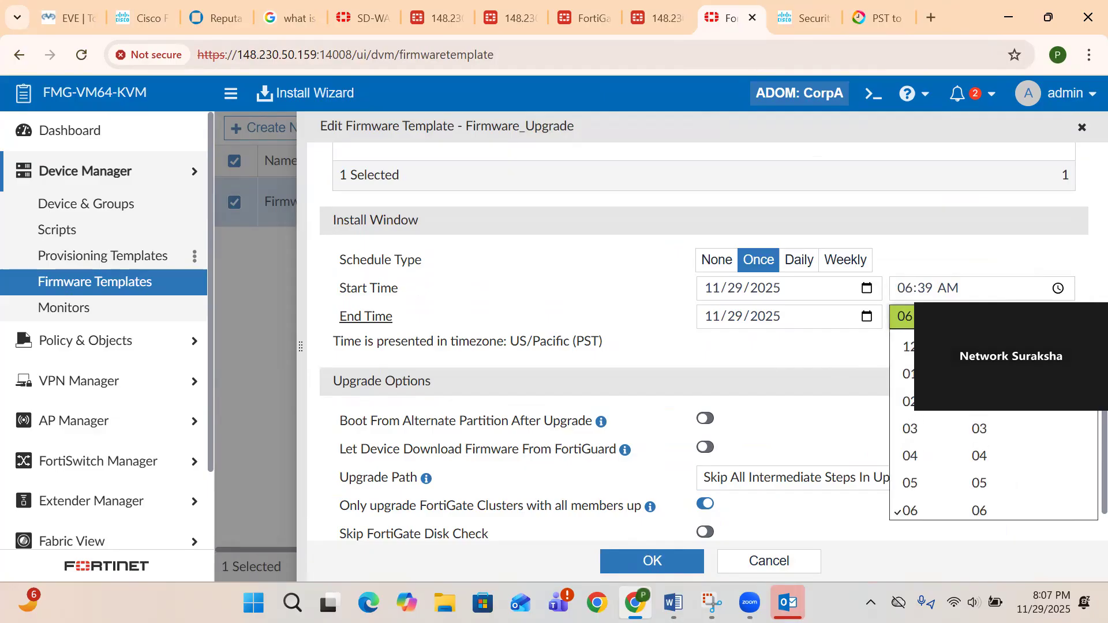
pyautogui.scroll(-3, 999, 499)
pyautogui.scroll(-9, 999, 502)
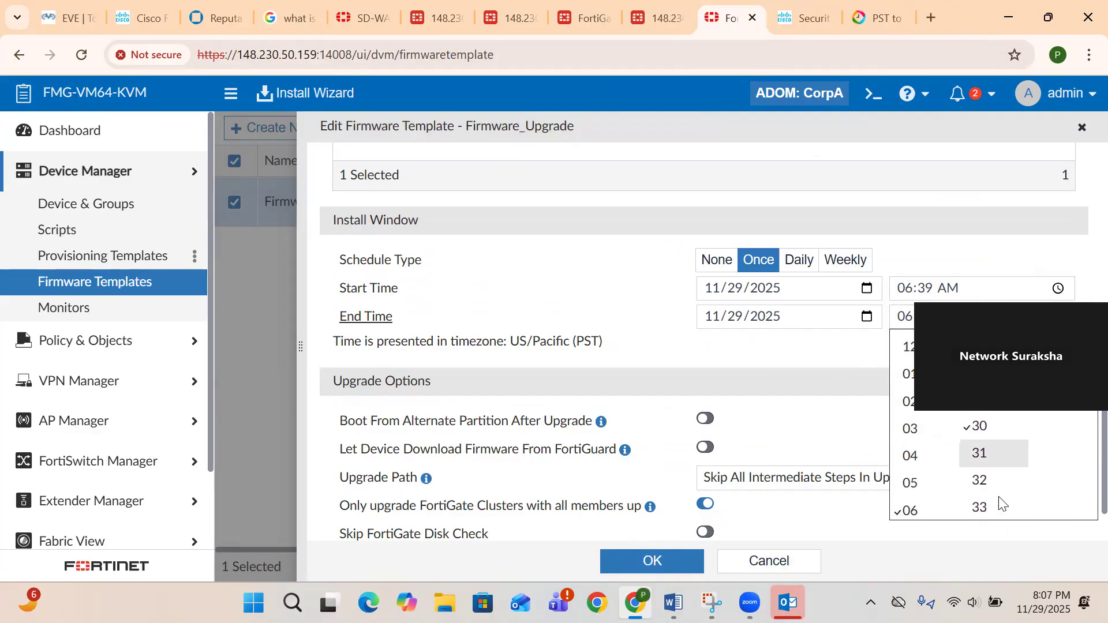
pyautogui.scroll(-3, 994, 502)
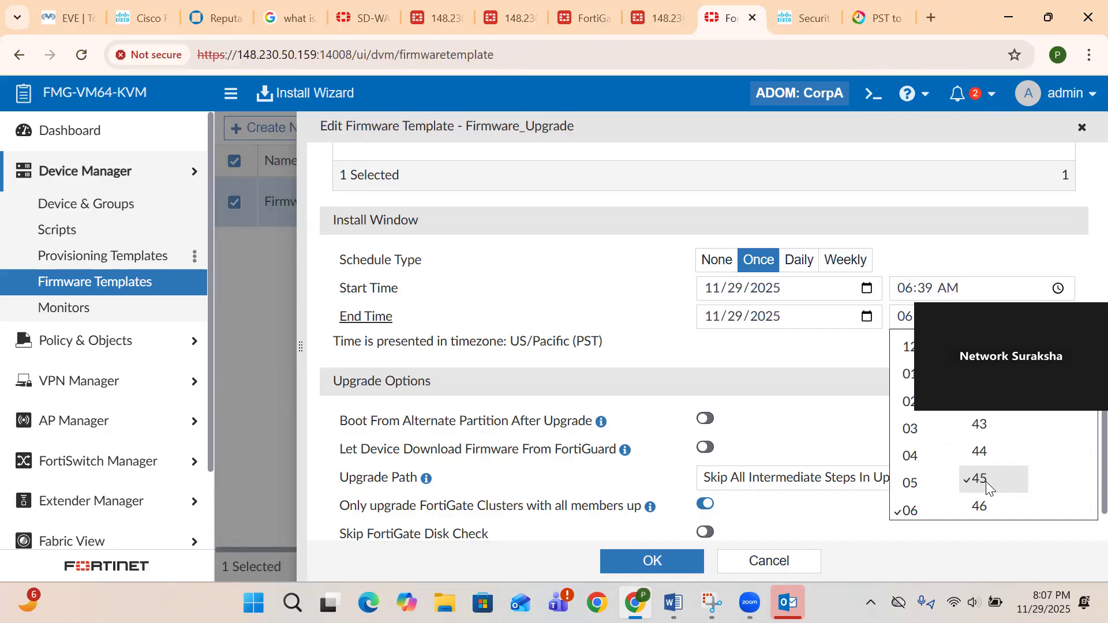
pyautogui.click(814, 350)
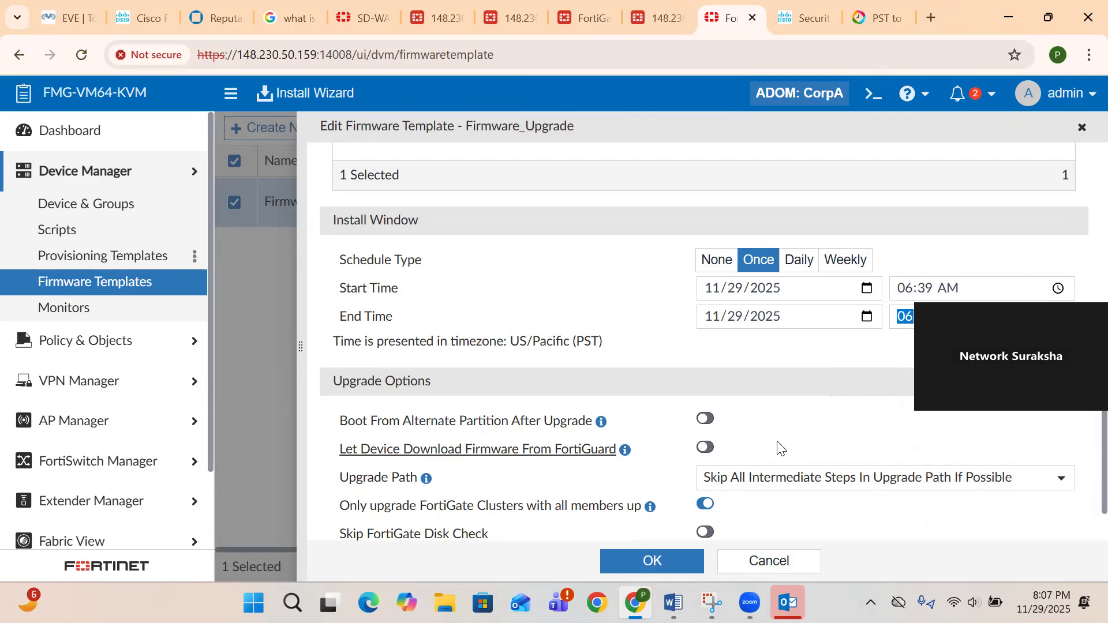
pyautogui.scroll(-1, 778, 447)
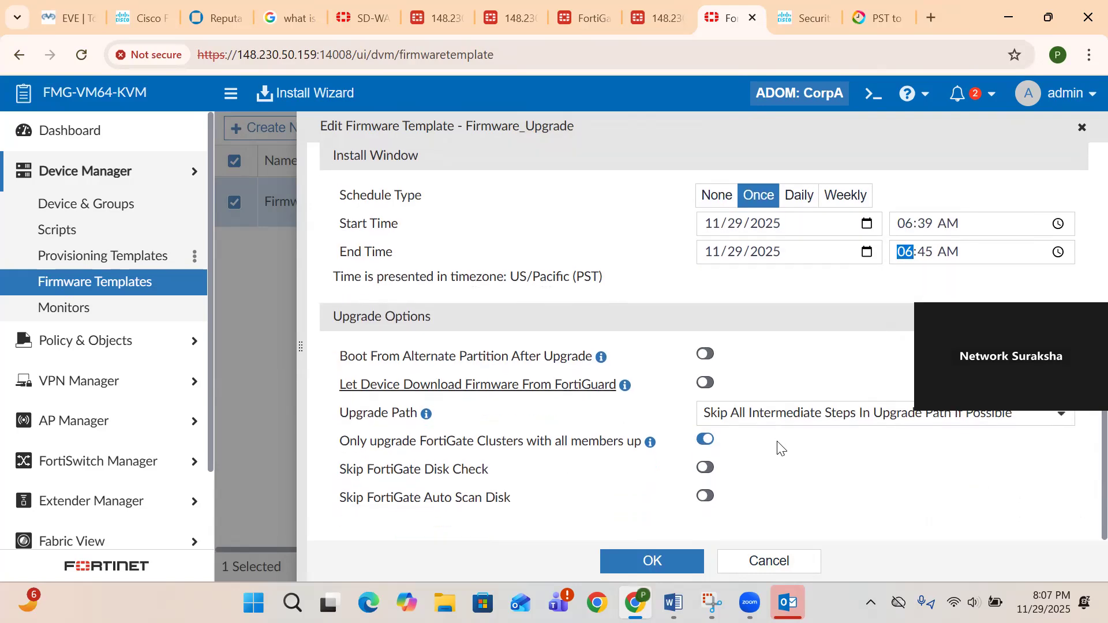
pyautogui.click(650, 564)
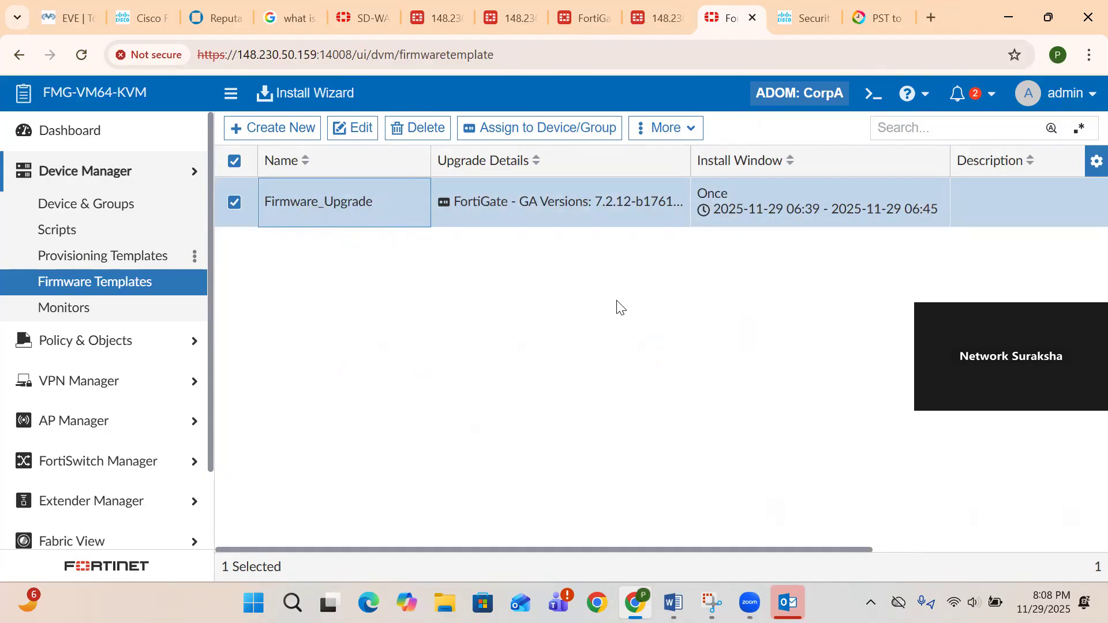
# - Assign Br1, Cloud-Gateway and HUB1 to the Firmware_Upgrade template alongside HUB2
pyautogui.doubleClick(317, 199)
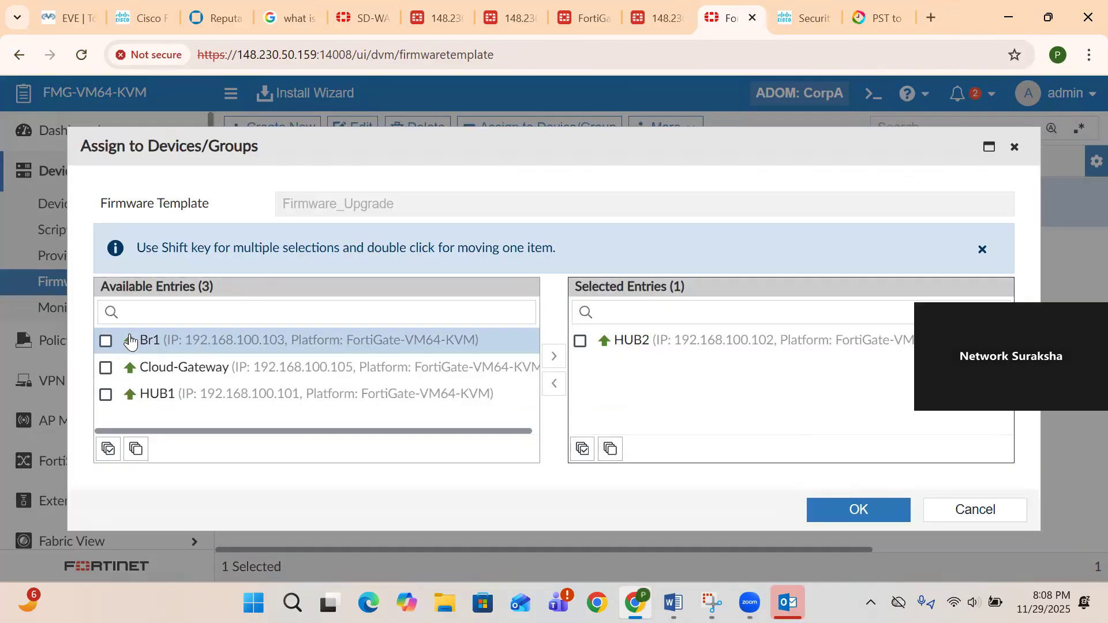
pyautogui.click(105, 340)
pyautogui.click(105, 368)
pyautogui.click(105, 395)
pyautogui.click(555, 357)
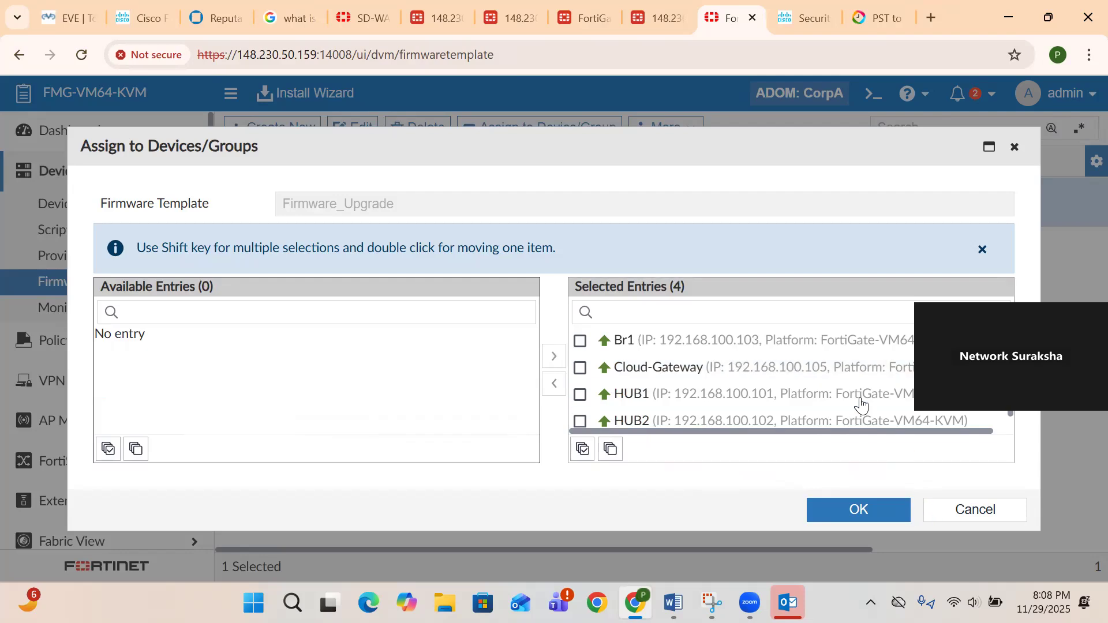
pyautogui.scroll(-1, 860, 404)
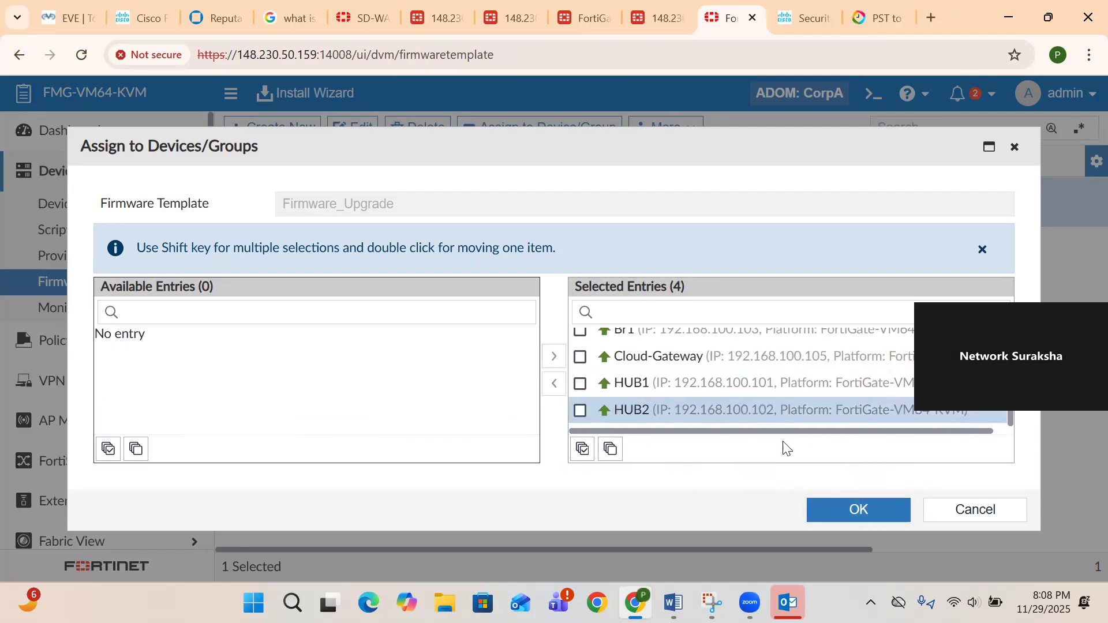
pyautogui.click(840, 511)
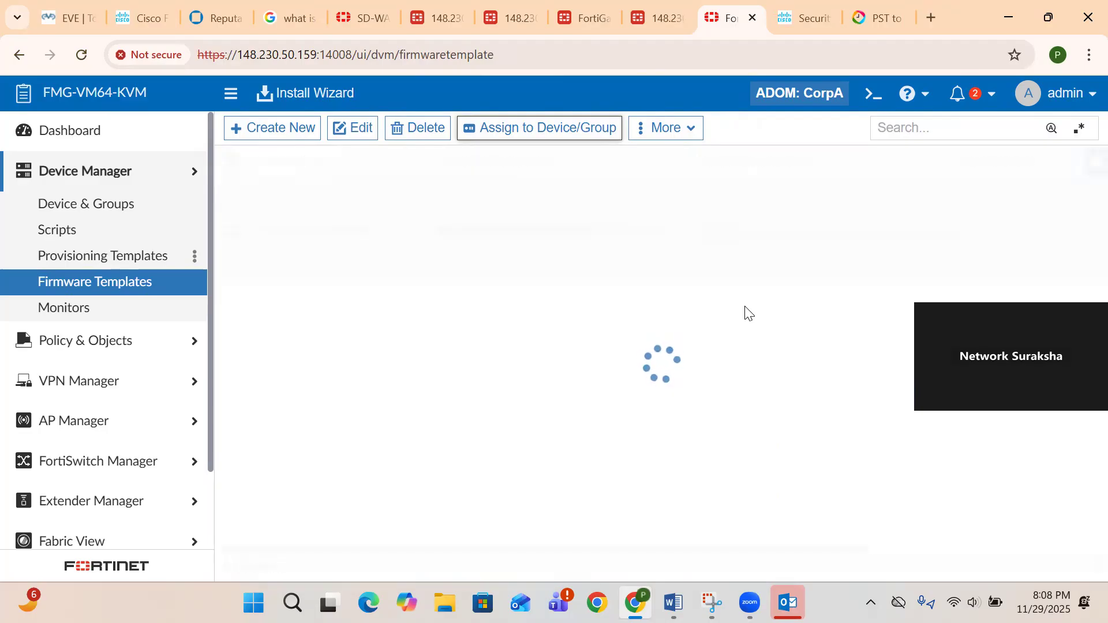
pyautogui.hscroll(5, 719, 257)
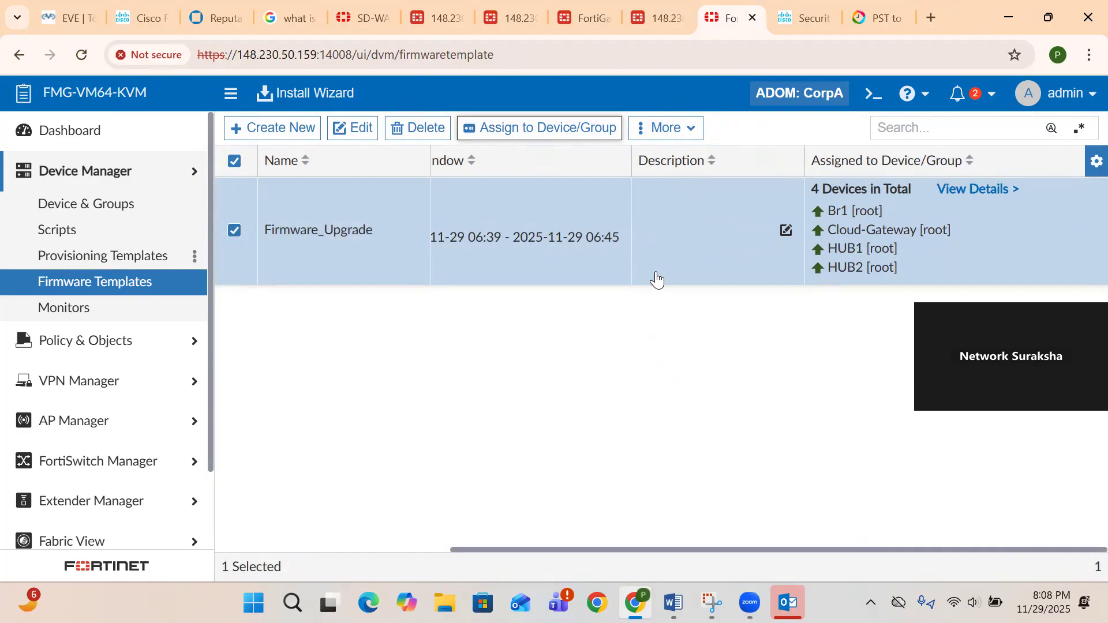
pyautogui.hscroll(-5, 655, 280)
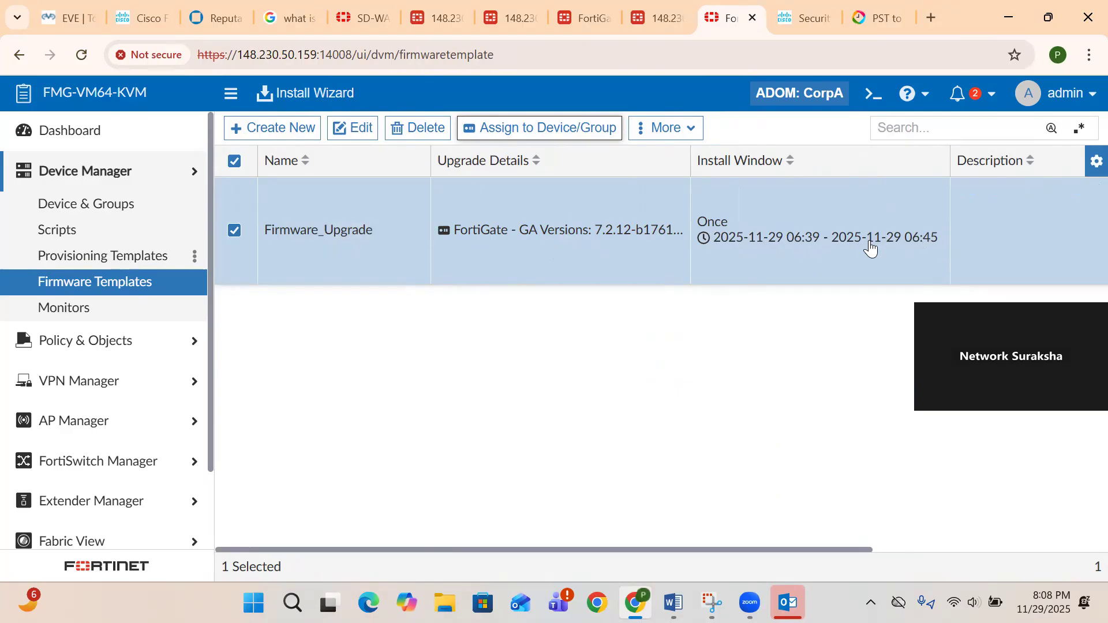
# - Log in to HUB1's FortiGate as admin with read-write access
pyautogui.click(517, 22)
pyautogui.click(494, 304)
pyautogui.press('Tab')
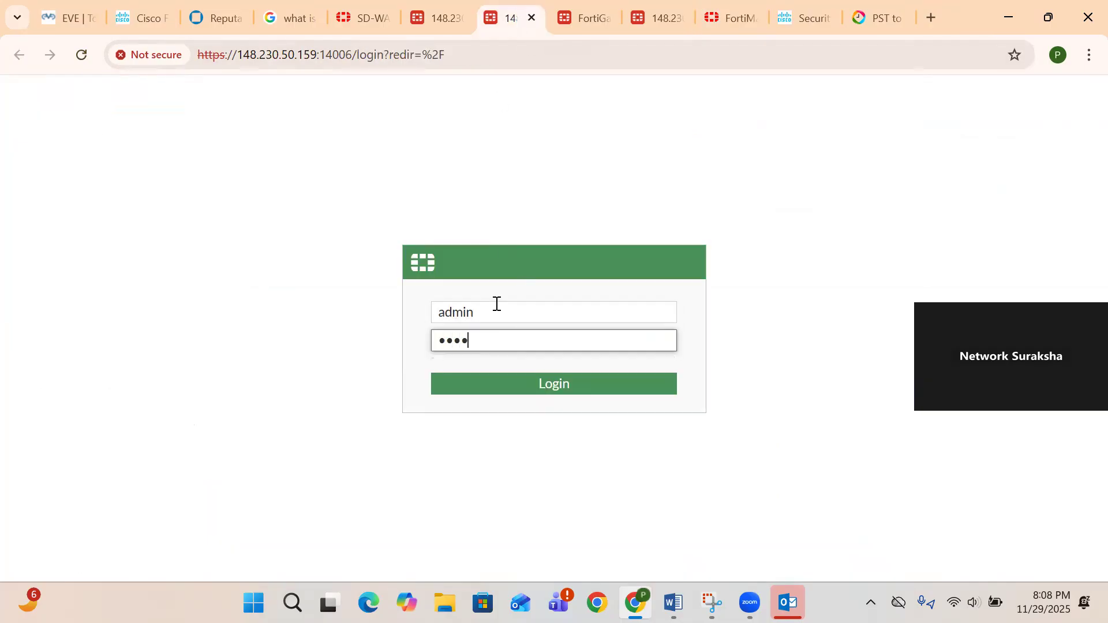
pyautogui.press('Return')
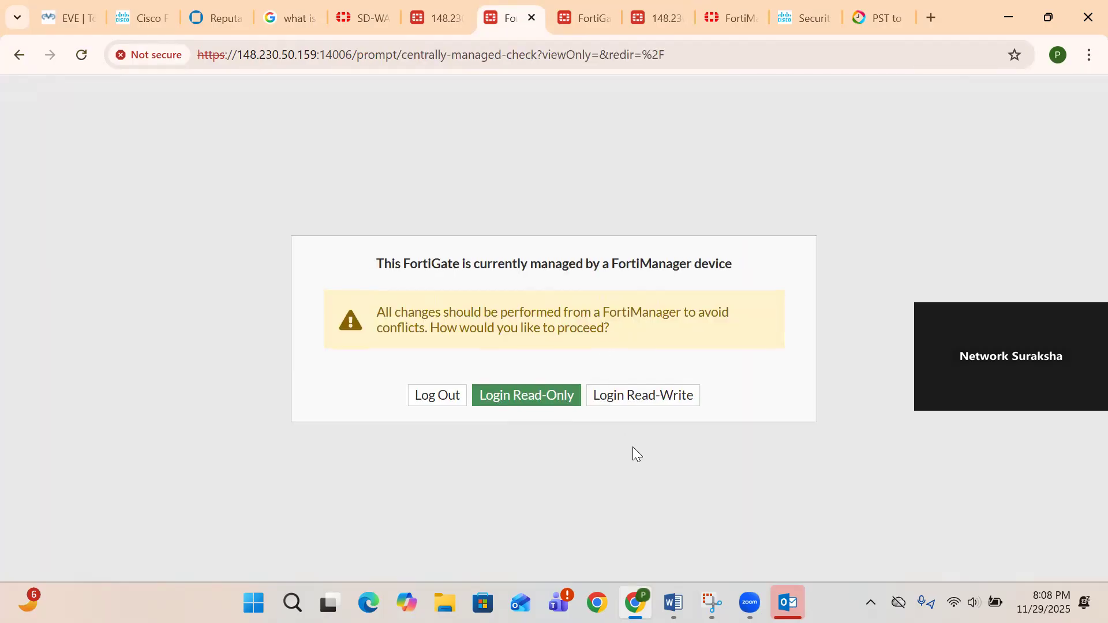
pyautogui.click(618, 394)
pyautogui.click(584, 398)
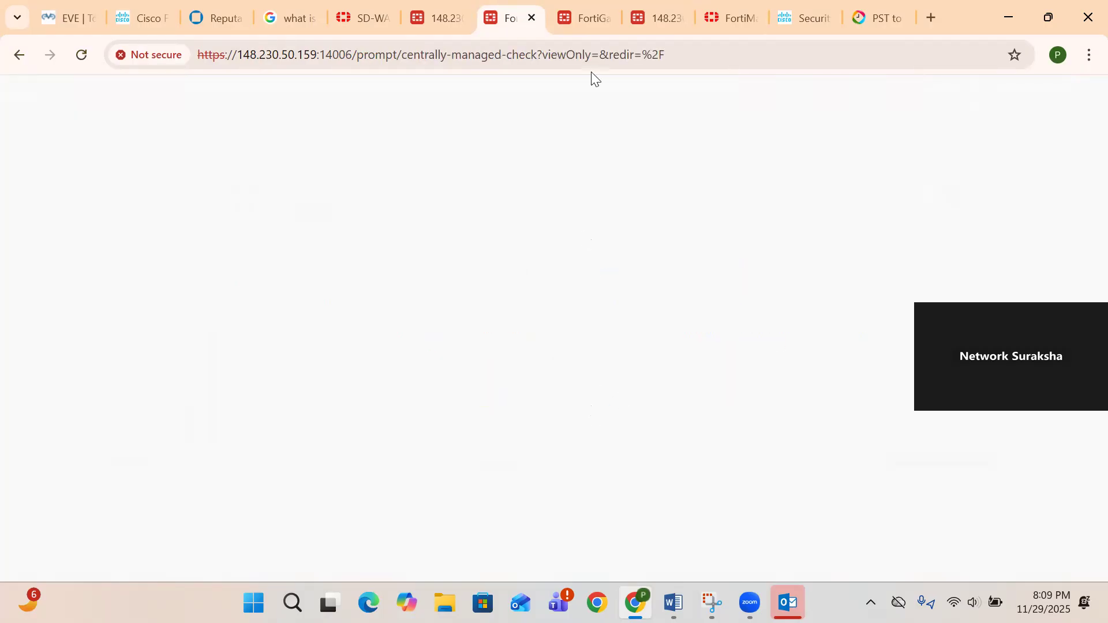
# - Postpone HUB1's setup with Later, check the Pacific time, and return to FortiManager's templates
pyautogui.click(728, 18)
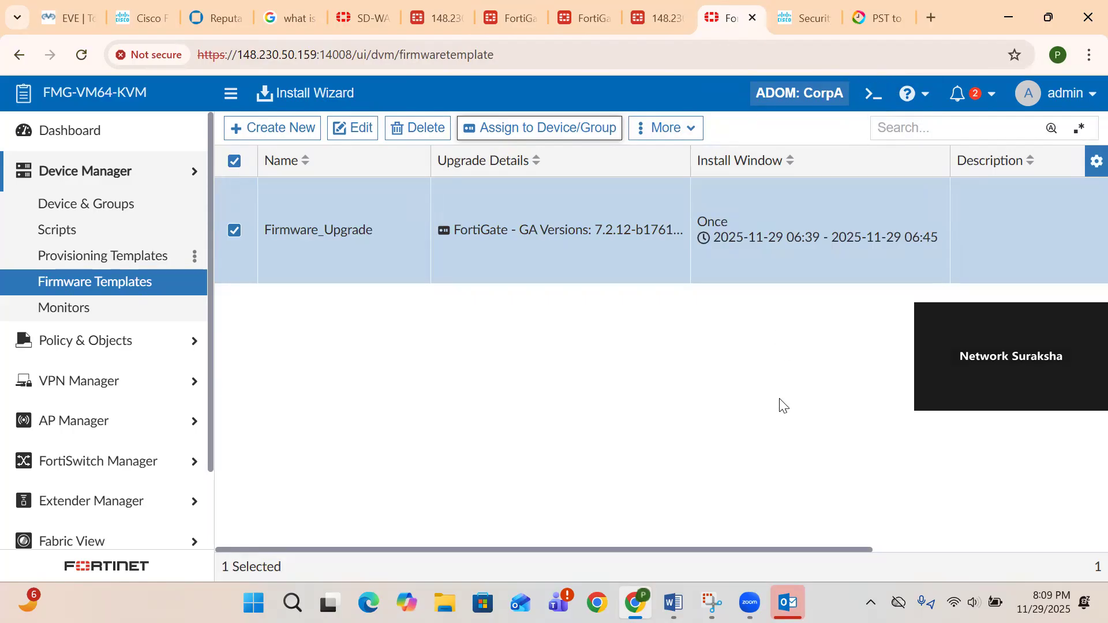
pyautogui.click(526, 23)
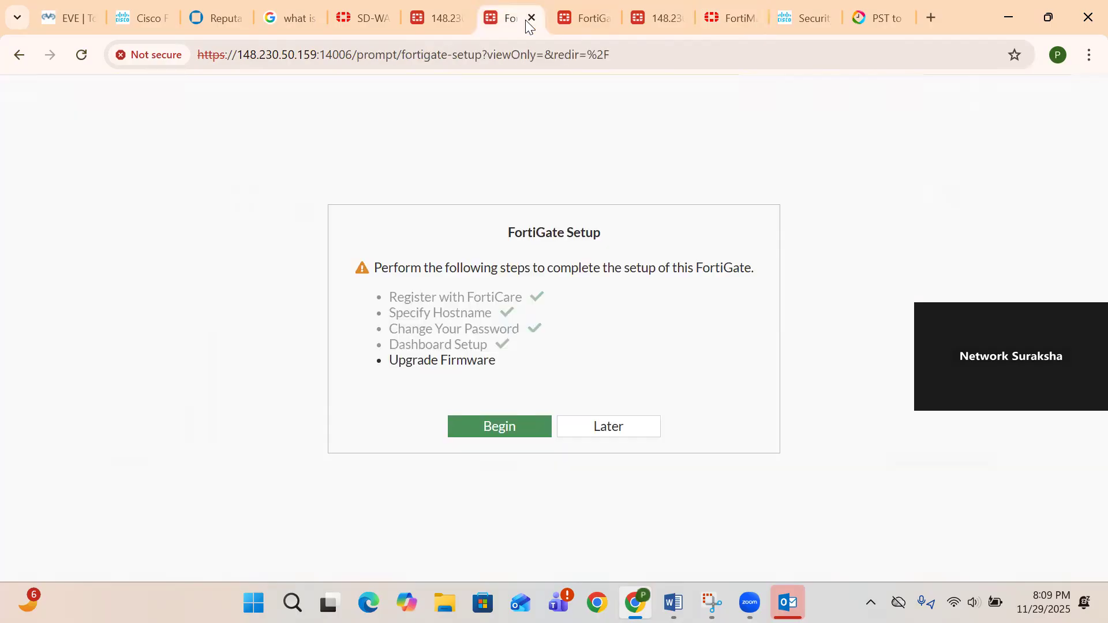
pyautogui.click(623, 424)
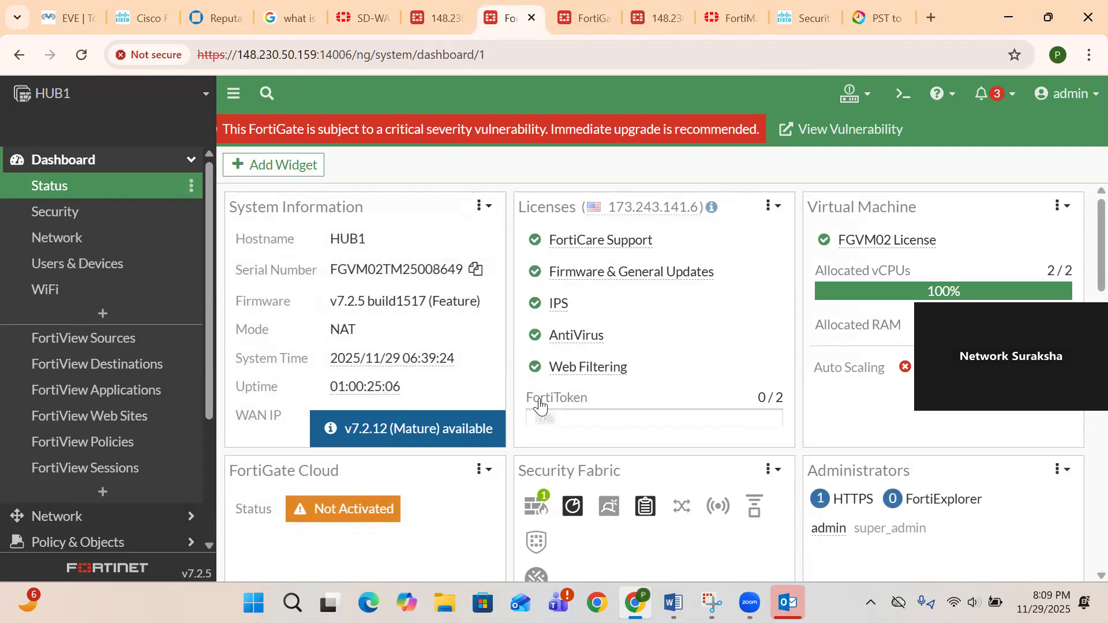
pyautogui.click(716, 18)
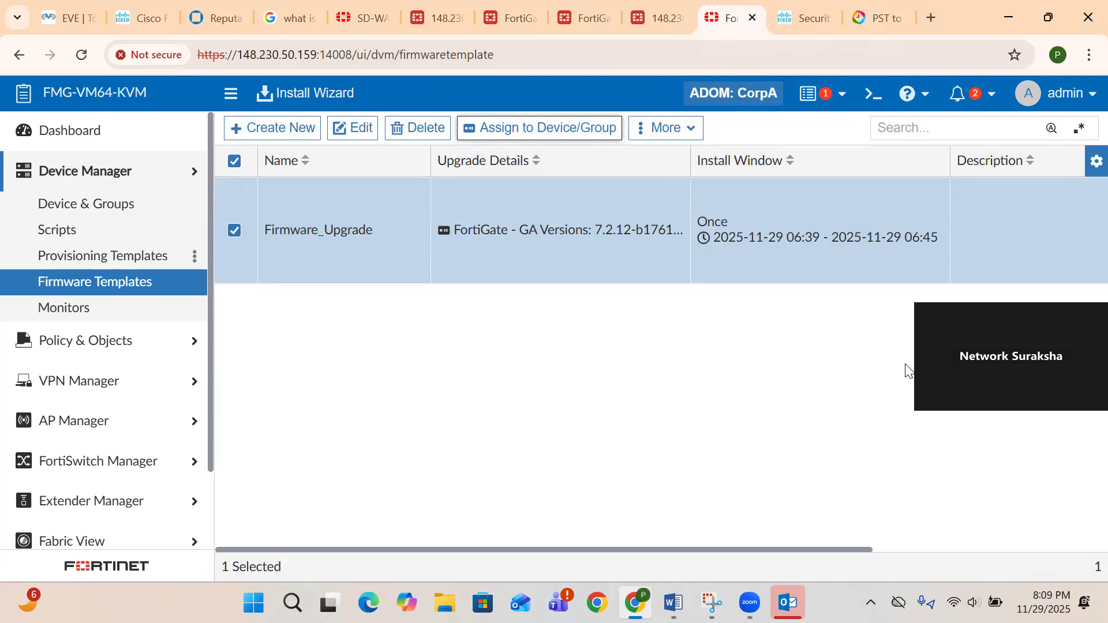
pyautogui.click(882, 18)
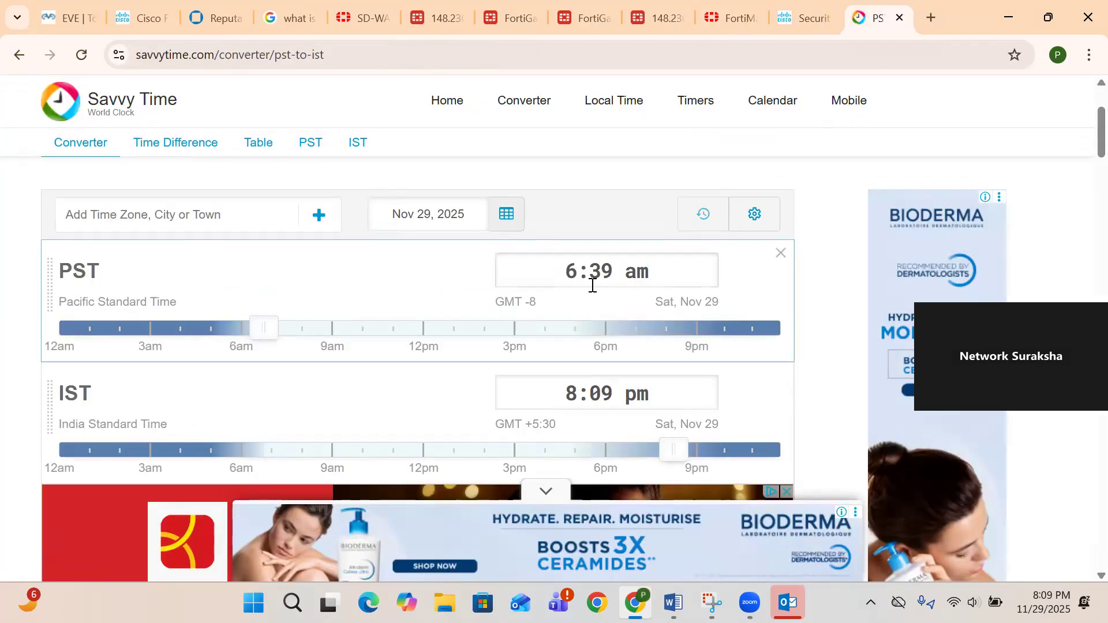
pyautogui.click(730, 17)
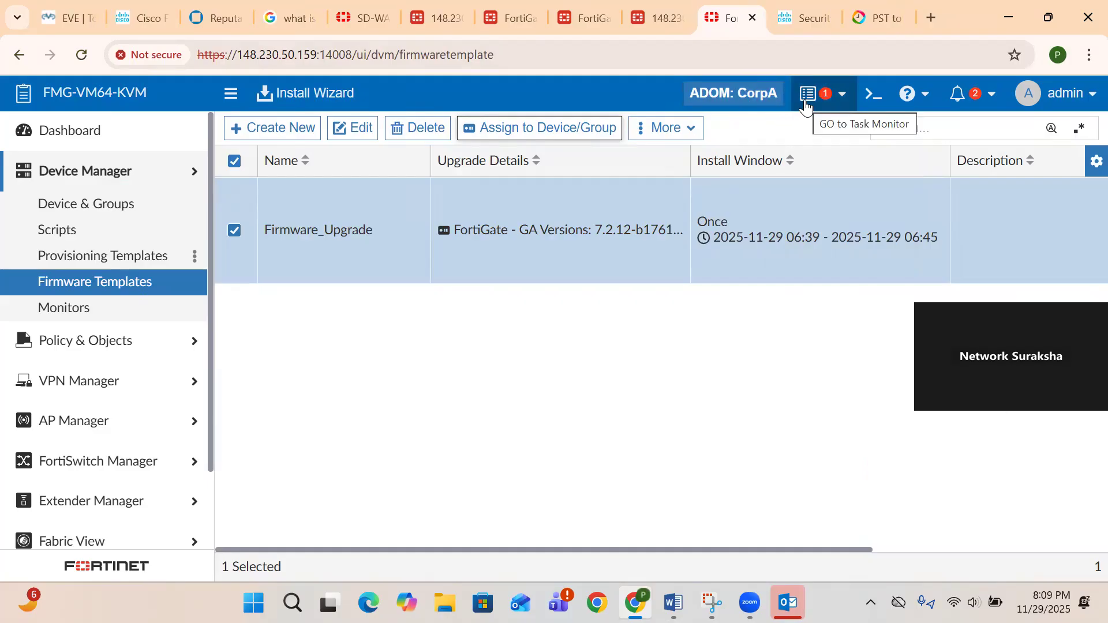
# - Open Firmware_Upgrade task 654's details, showing Br1, HUB1 and Cloud-Gateway at 63%
pyautogui.moveTo(805, 104)
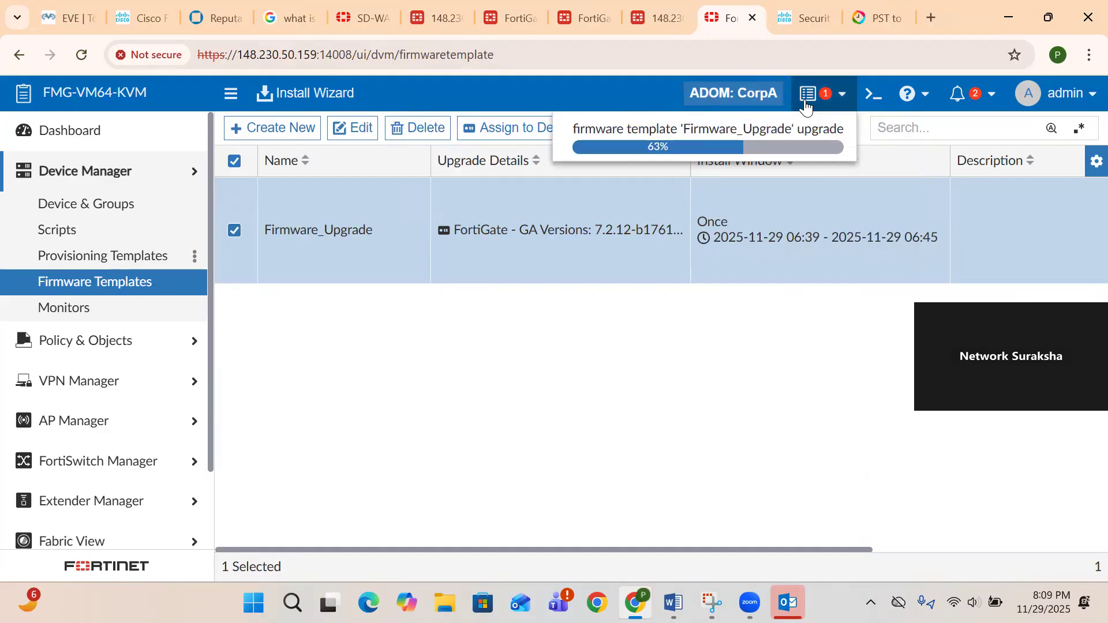
pyautogui.click(757, 116)
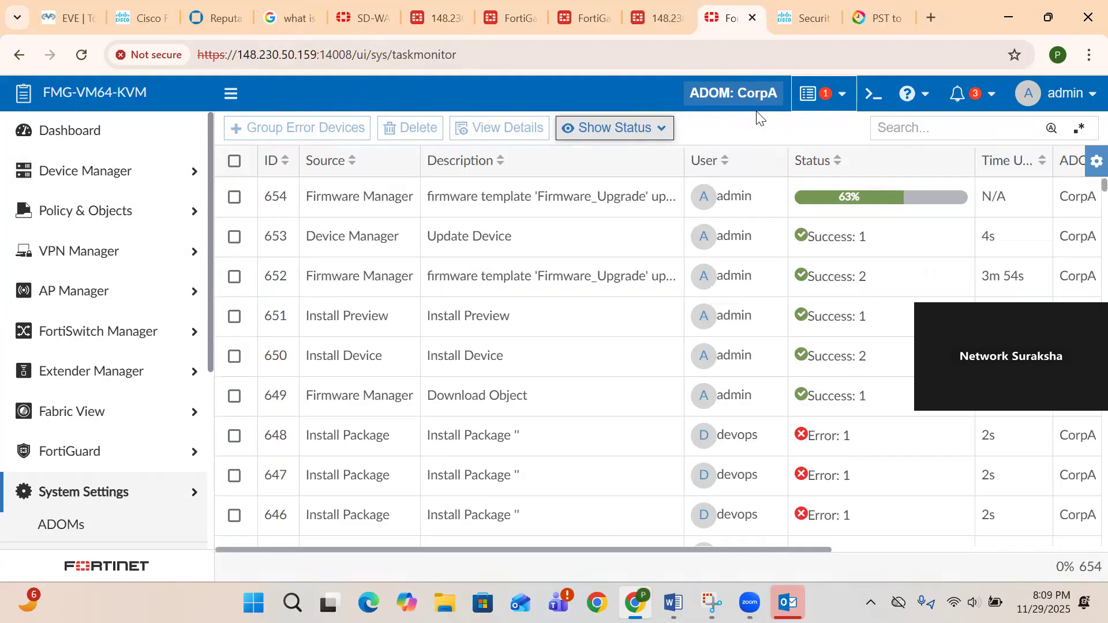
pyautogui.doubleClick(364, 215)
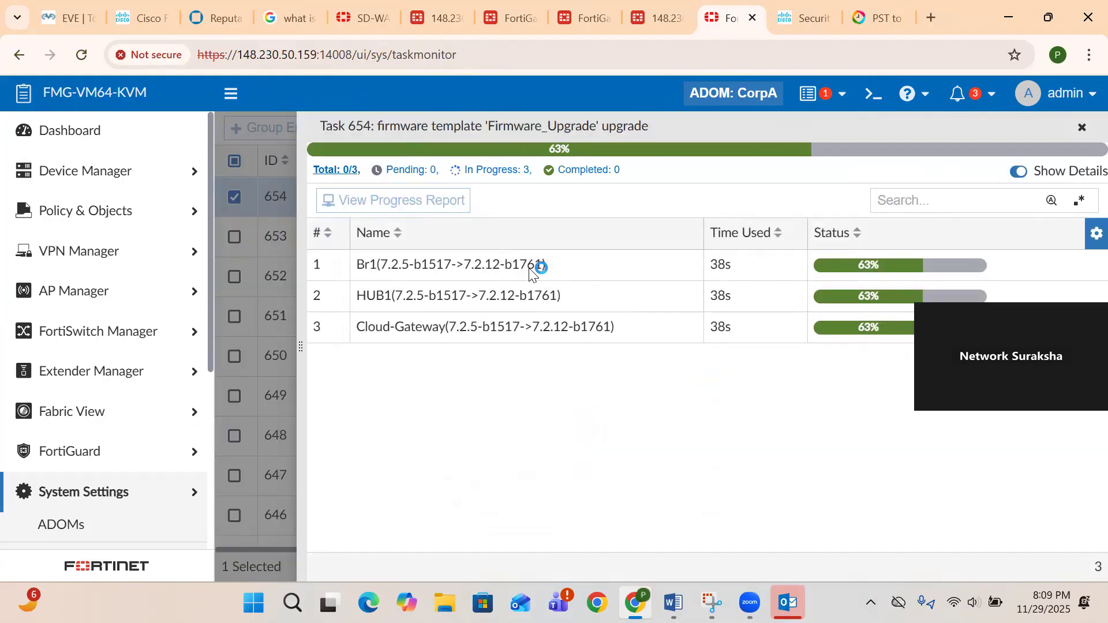
pyautogui.moveTo(485, 126); pyautogui.dragTo(589, 126)
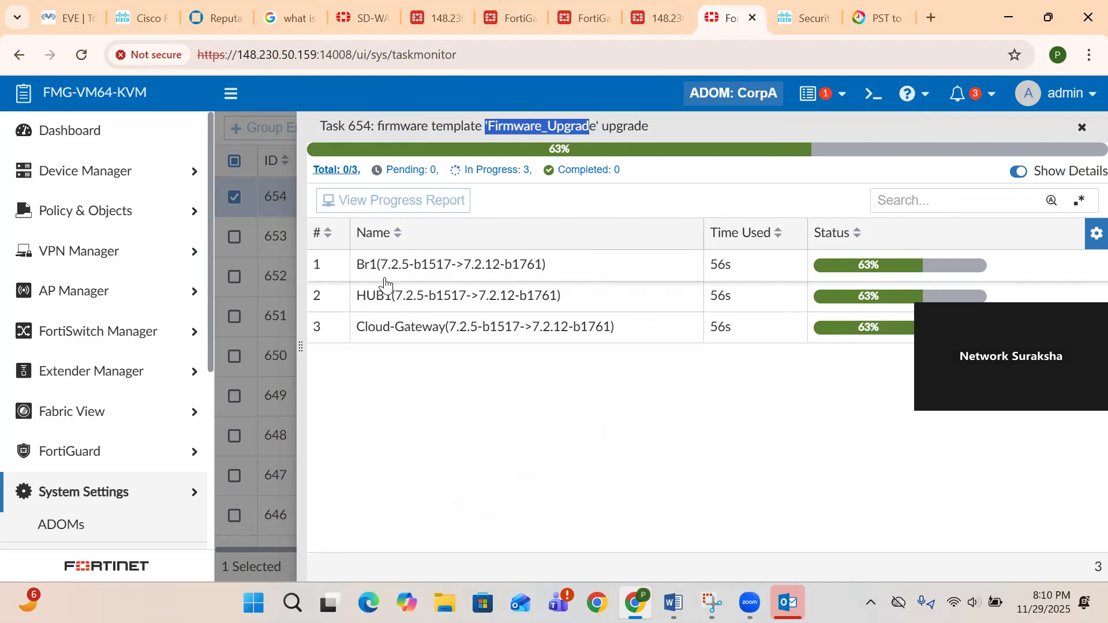
pyautogui.click(498, 29)
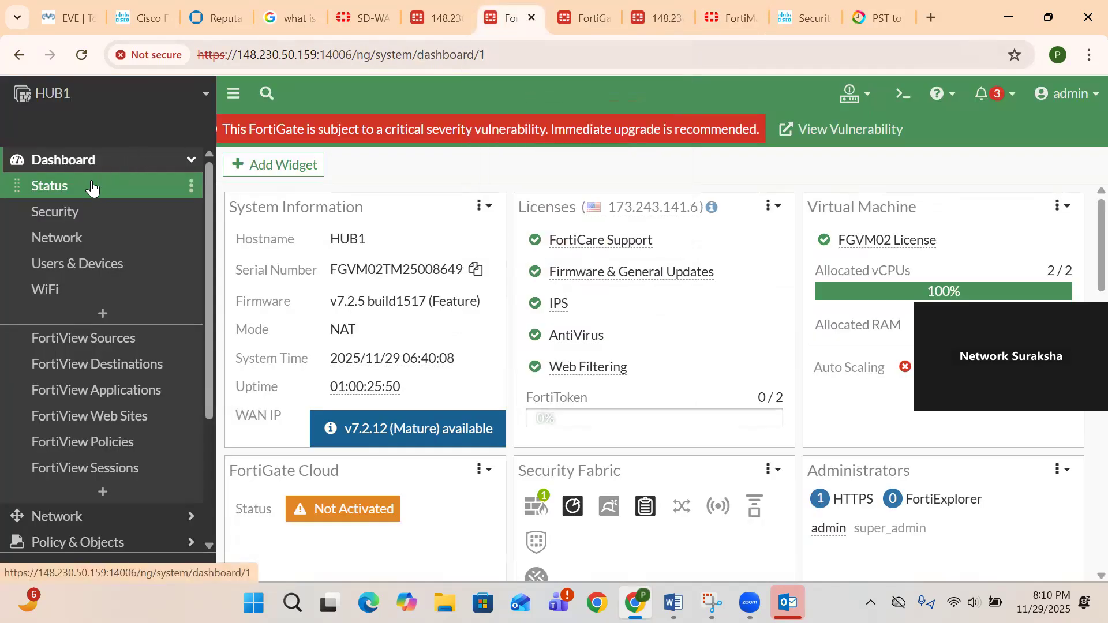
# - Check HUB1's Security and Status dashboards and confirm HUB2 runs v7.2.12 build1761
pyautogui.click(92, 211)
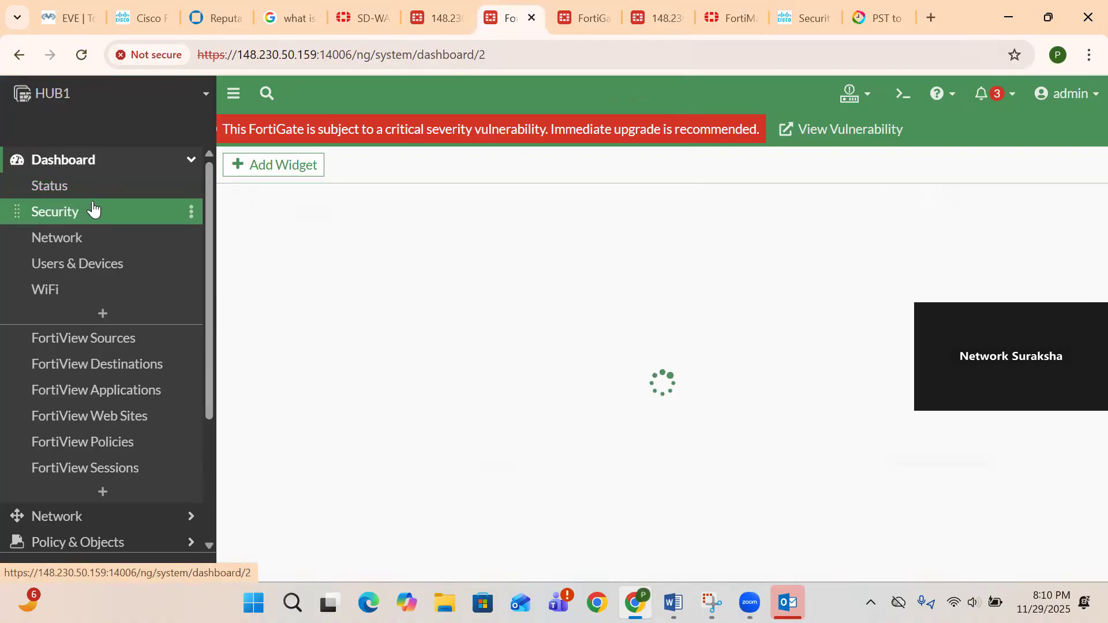
pyautogui.click(78, 187)
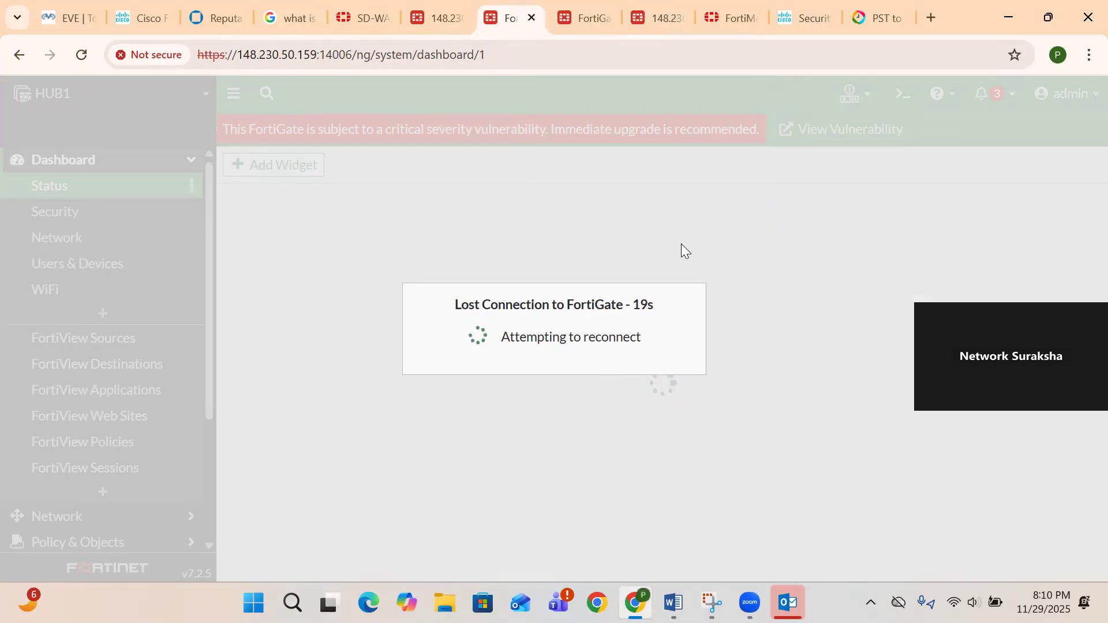
pyautogui.click(584, 21)
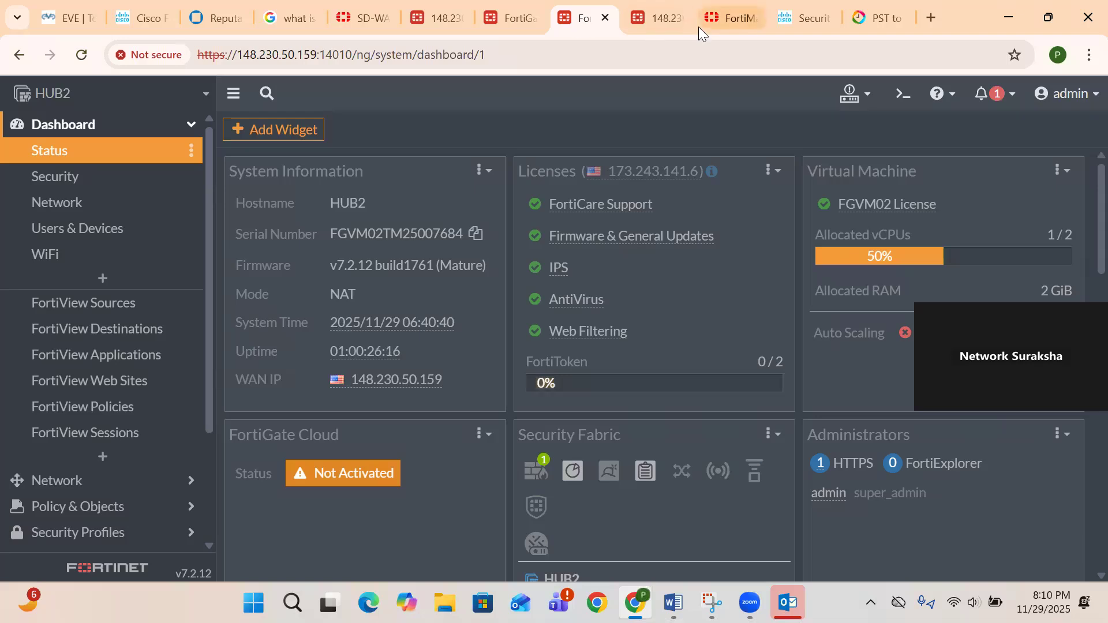
pyautogui.click(730, 18)
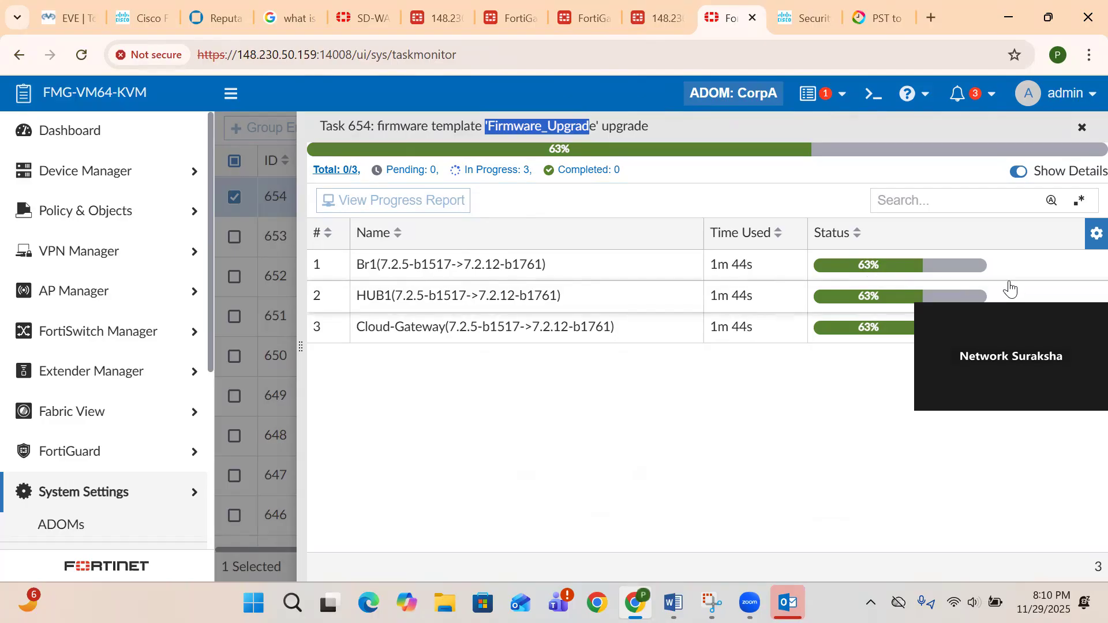
pyautogui.click(489, 23)
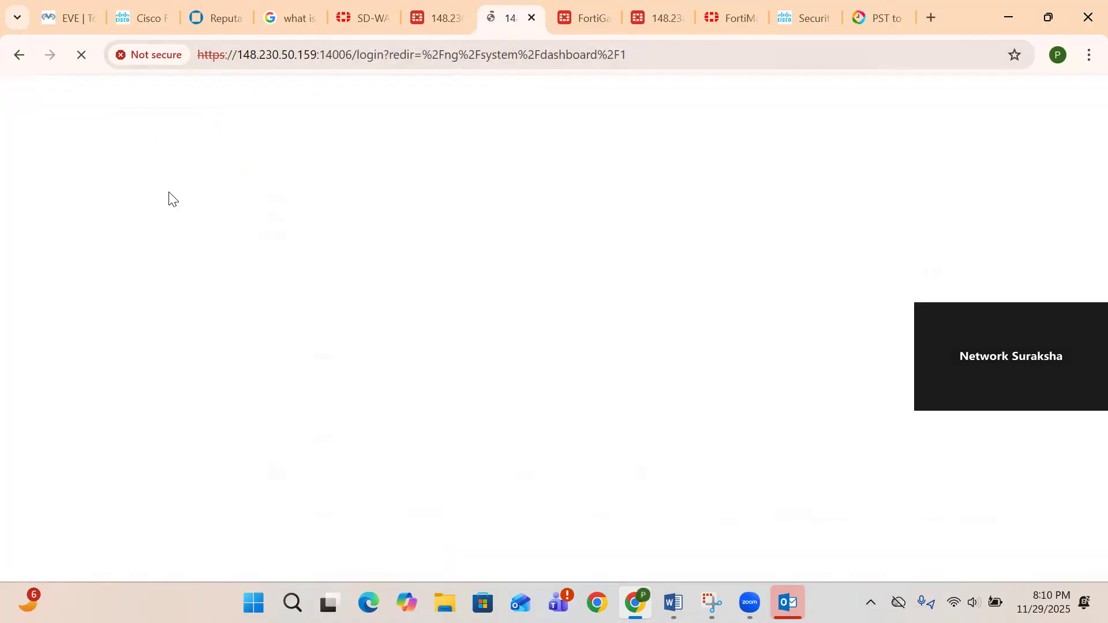
# - Log back in to HUB1's FortiGate as admin, entering the account password, with read-write access
pyautogui.press('Tab')
pyautogui.press('Return')
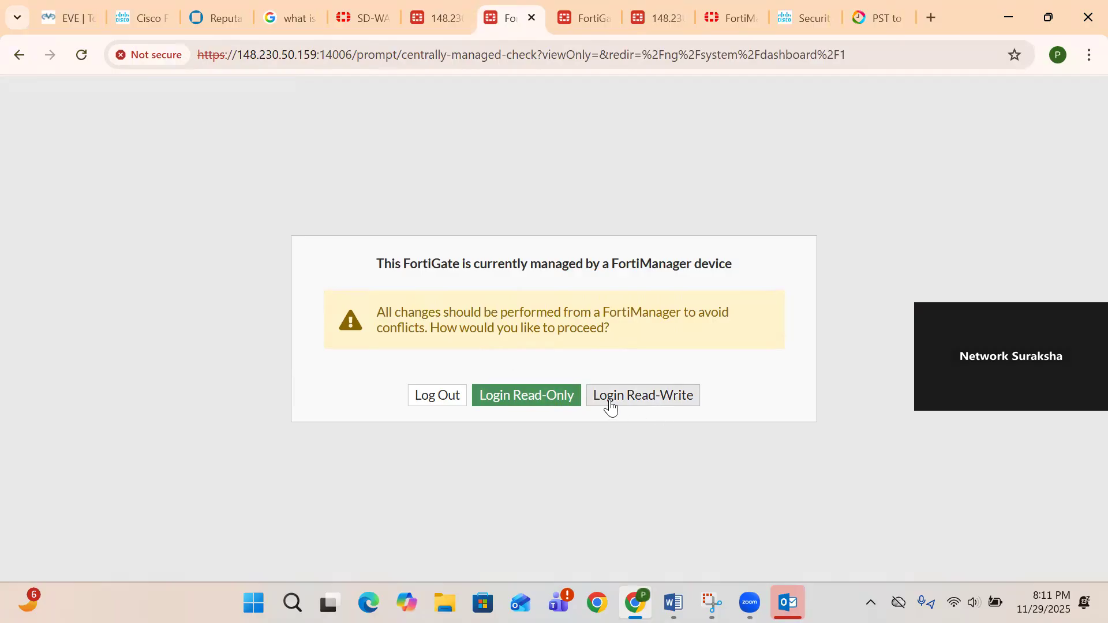
pyautogui.click(611, 406)
pyautogui.click(590, 401)
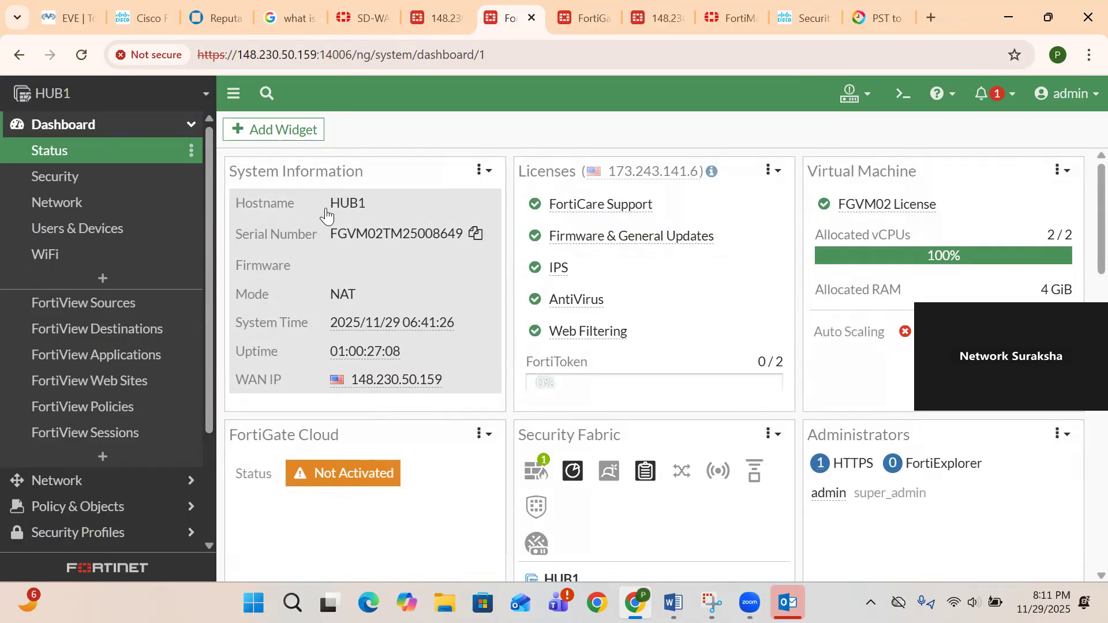
# - Check HUB1's notifications and the FortiManager firmware upgrade task progress at 80%
pyautogui.click(87, 175)
pyautogui.click(81, 156)
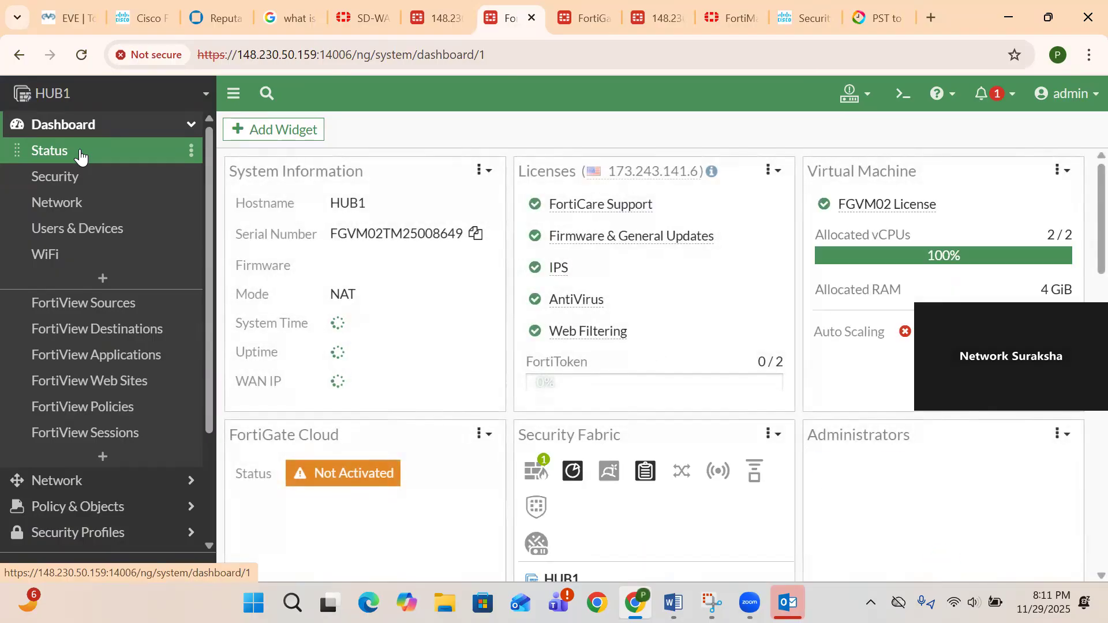
pyautogui.click(982, 98)
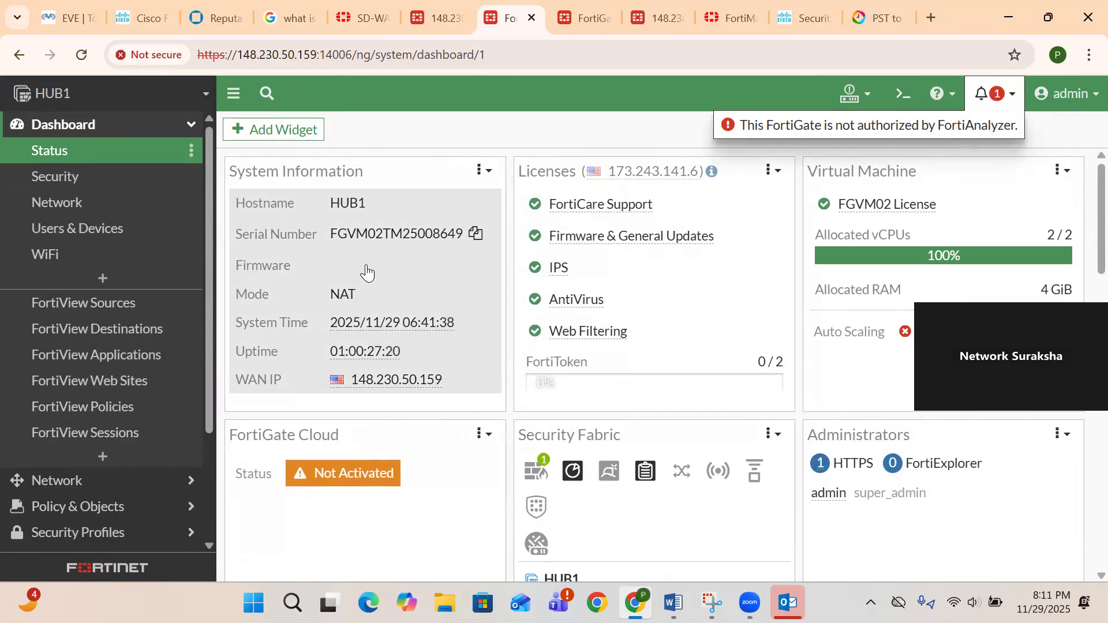
pyautogui.click(713, 20)
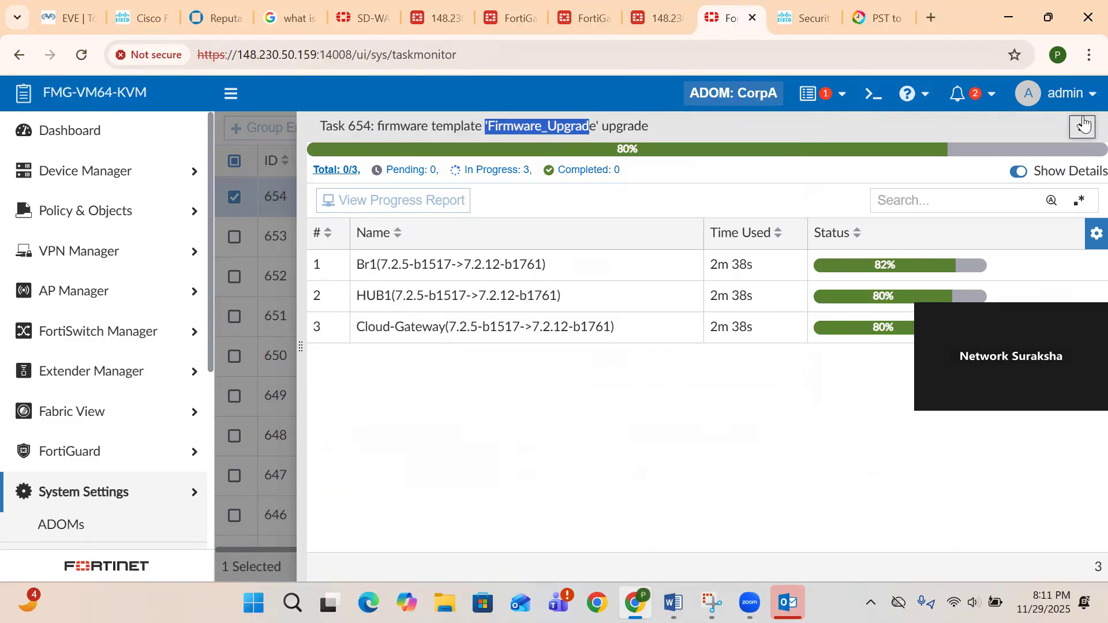
pyautogui.click(1084, 124)
pyautogui.click(516, 17)
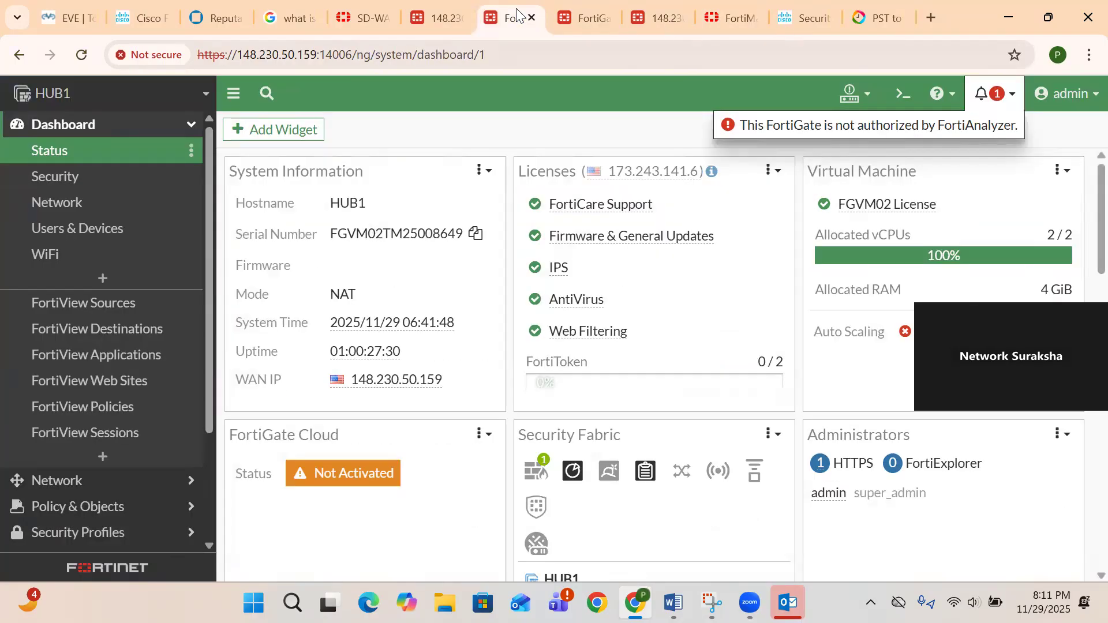
# - Return to HUB1's Status dashboard and open the CLI Console
pyautogui.click(64, 203)
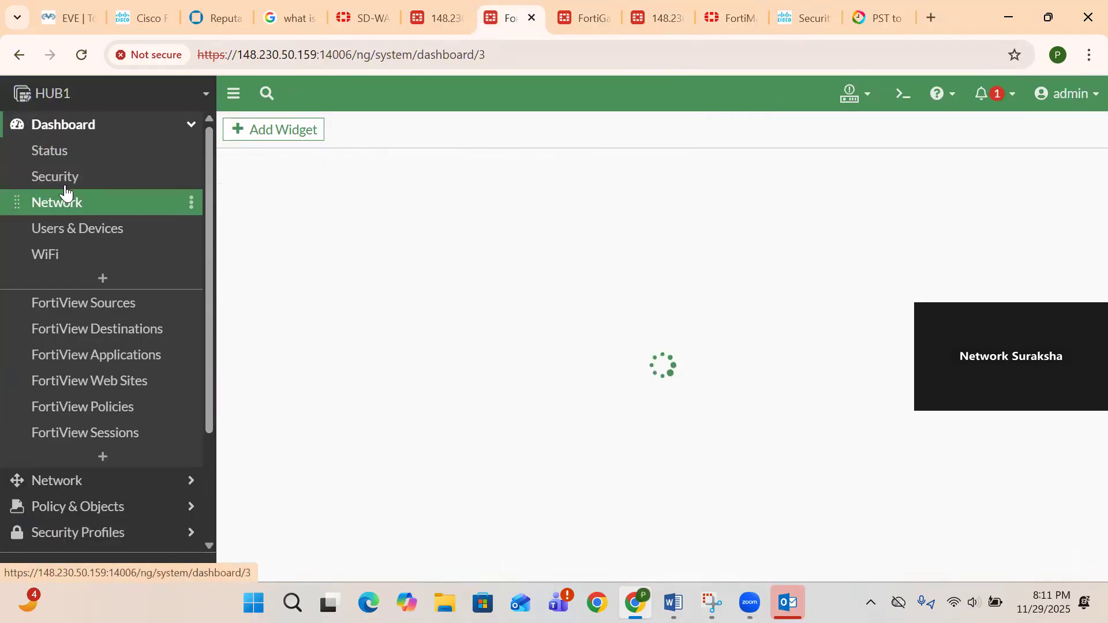
pyautogui.click(51, 159)
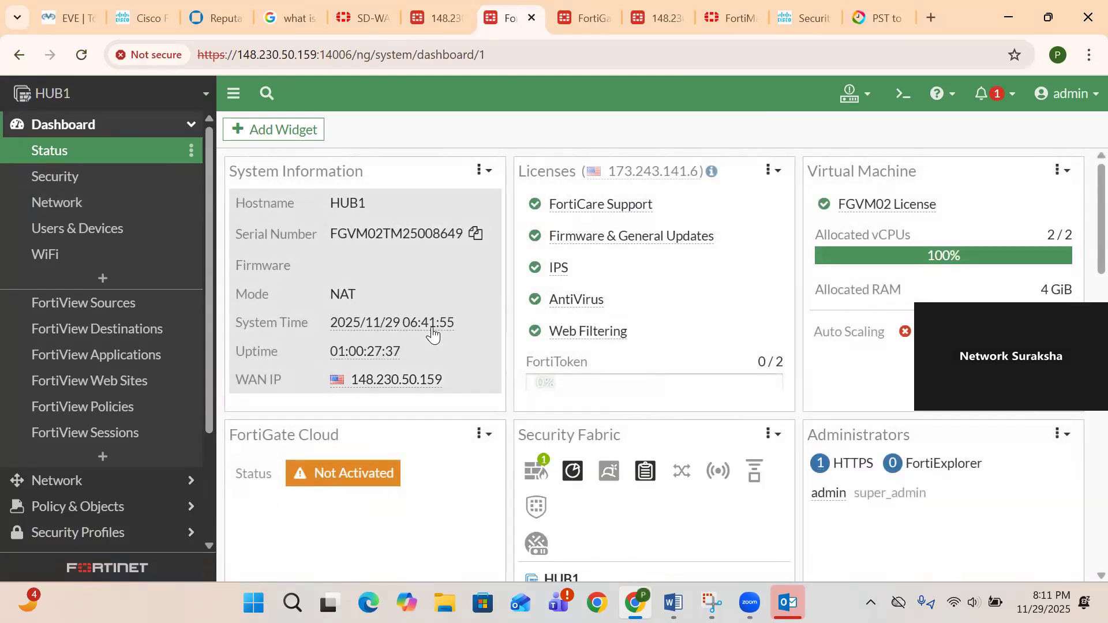
pyautogui.click(901, 96)
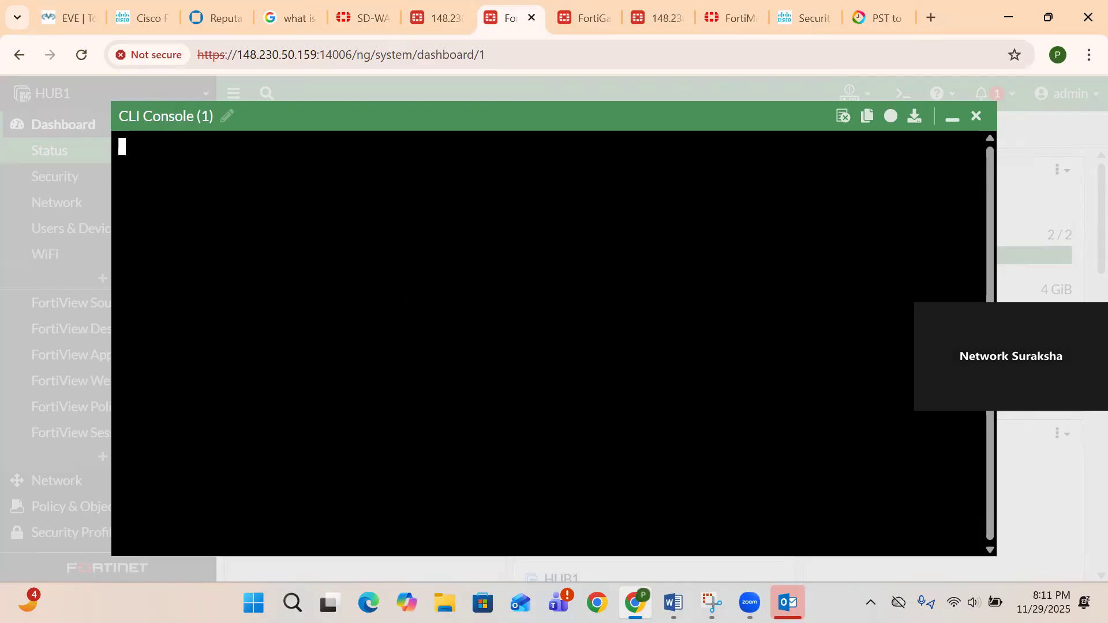
# - Run 'get system status' and highlight the version line showing v7.2.12 build1761
pyautogui.write('get system status')
pyautogui.press('Return')
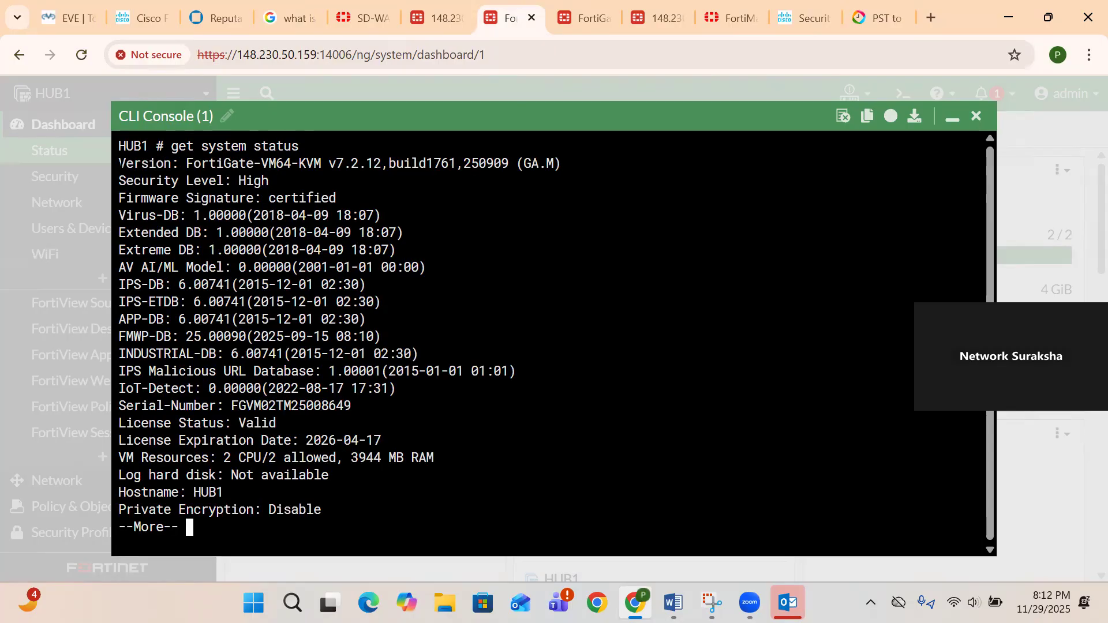
pyautogui.moveTo(119, 163); pyautogui.dragTo(538, 163)
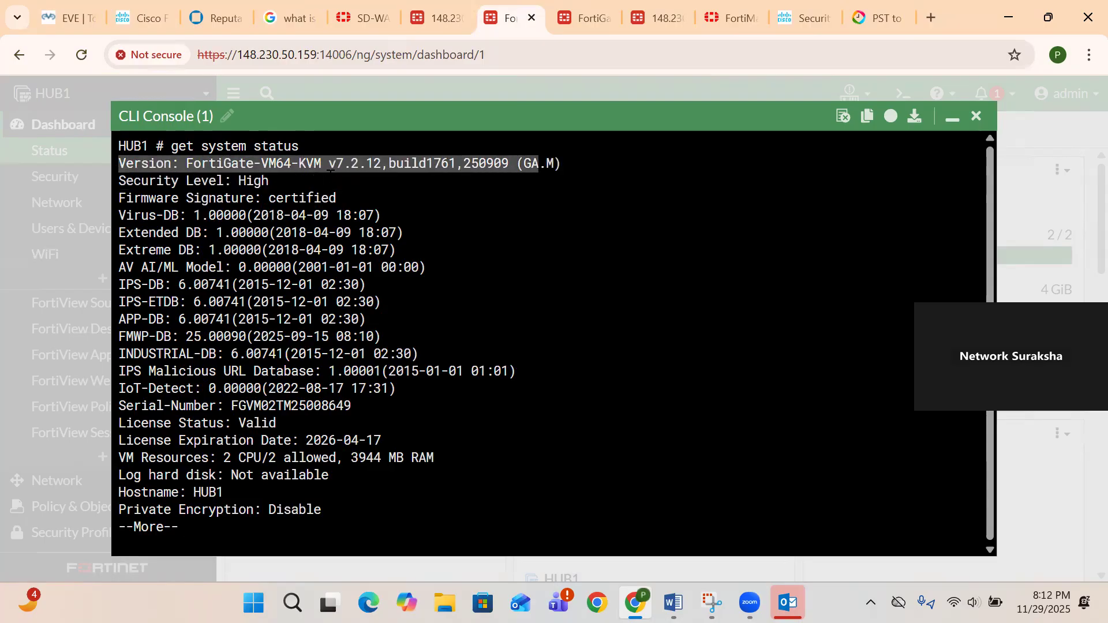
pyautogui.moveTo(337, 164); pyautogui.dragTo(395, 165)
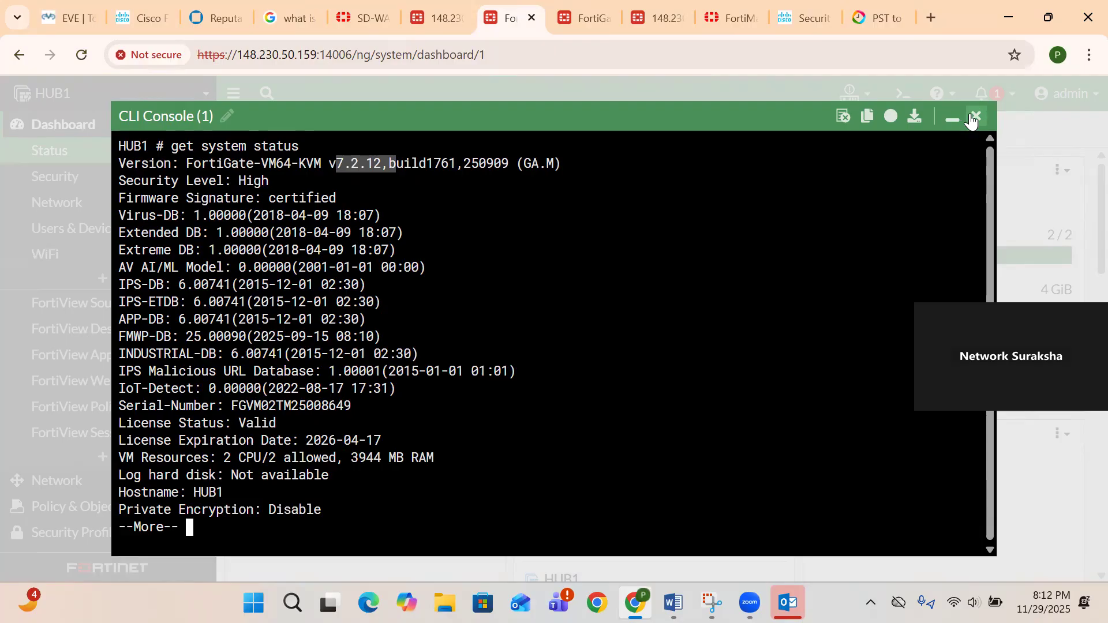
# - Minimize the CLI console and go back to the Status dashboard
pyautogui.click(950, 118)
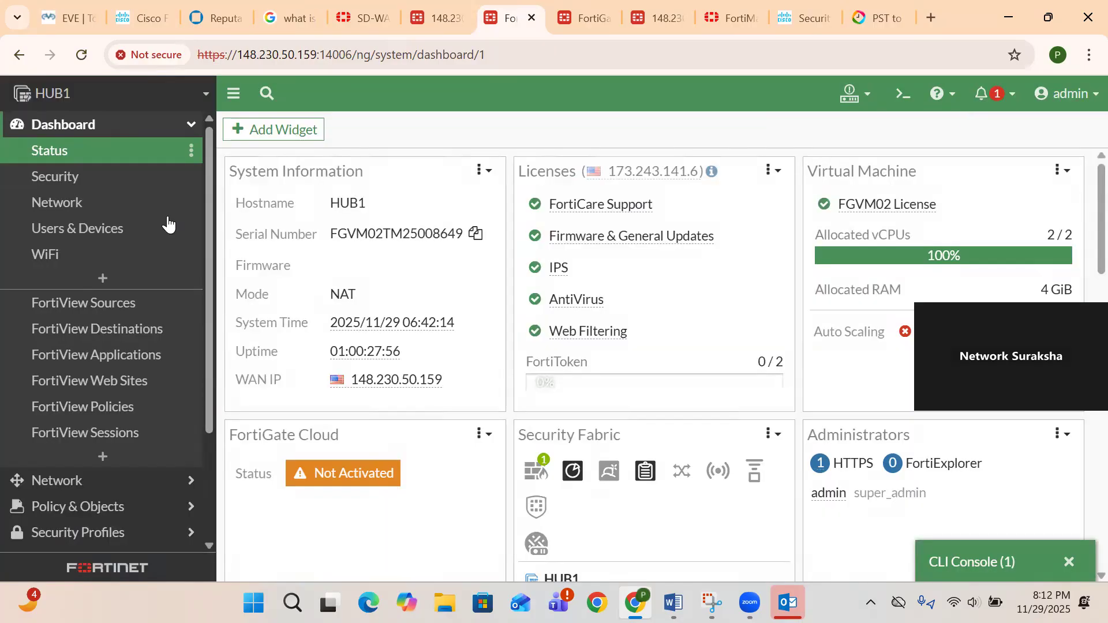
pyautogui.click(103, 228)
pyautogui.click(47, 151)
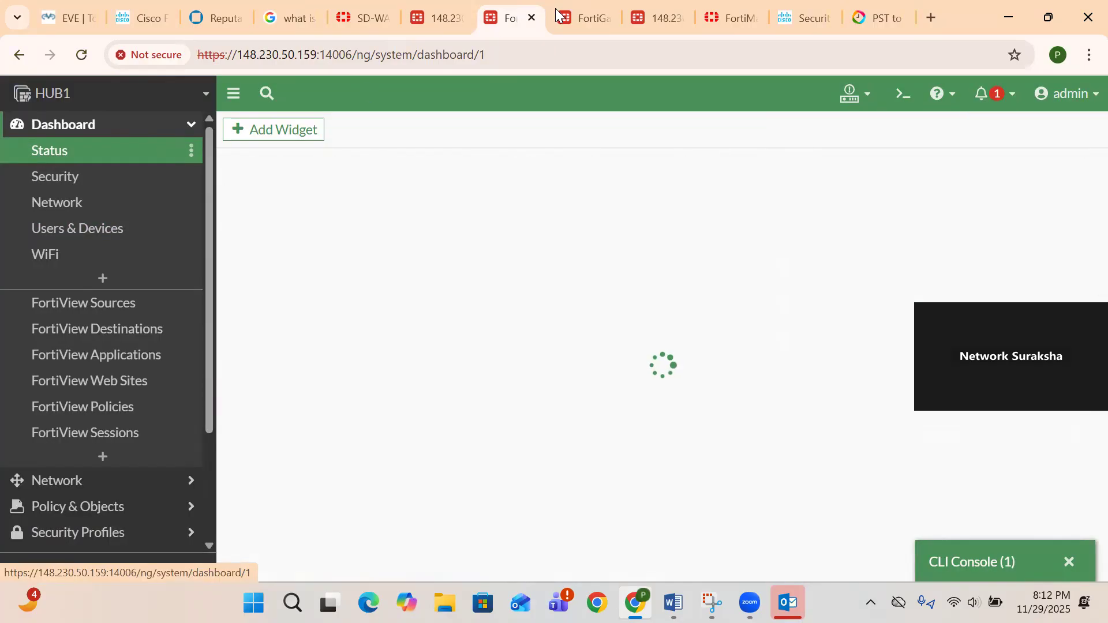
# - Check the upgrade task at 98% in FortiManager, then show Device Manager's Device & Groups list
pyautogui.click(719, 23)
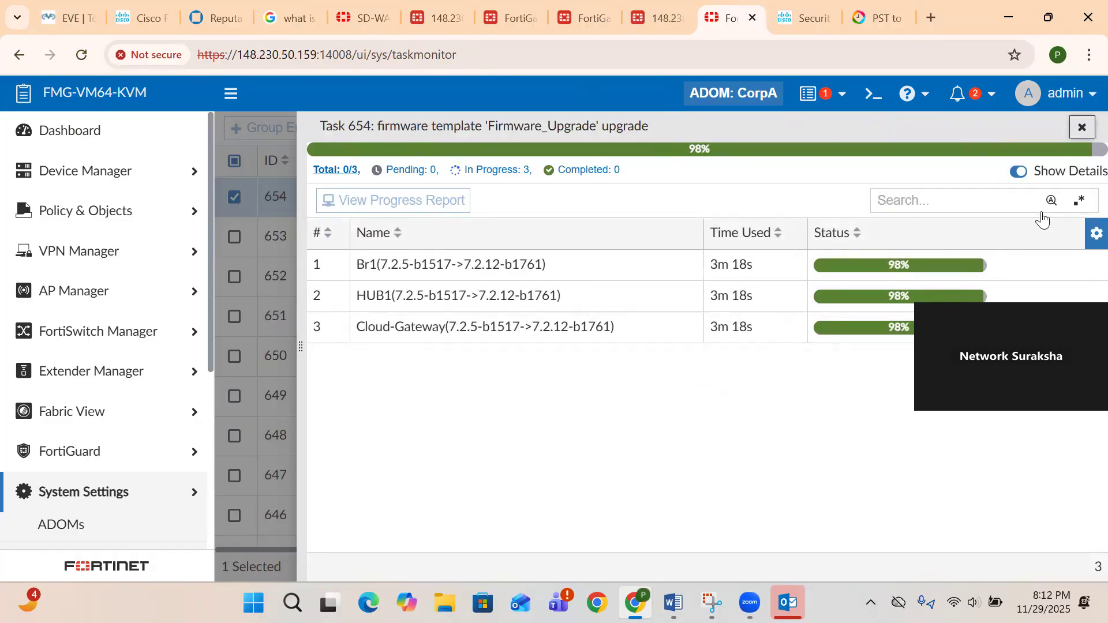
pyautogui.click(115, 184)
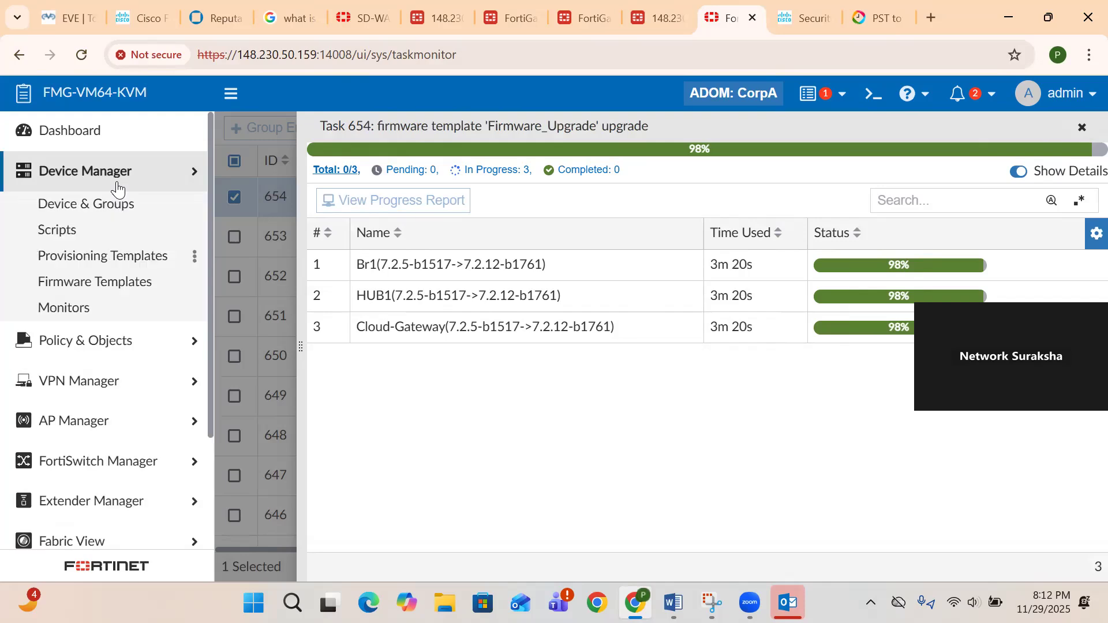
pyautogui.click(79, 215)
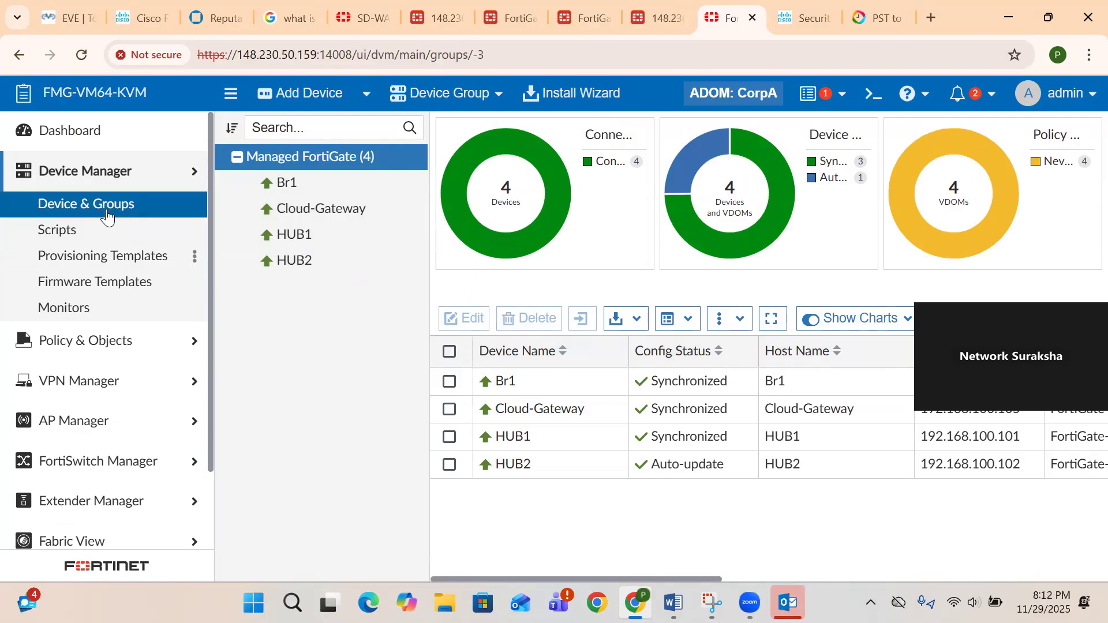
# - Select all four managed FortiGates and run More > Refresh Device on them, then return to HUB1
pyautogui.click(107, 216)
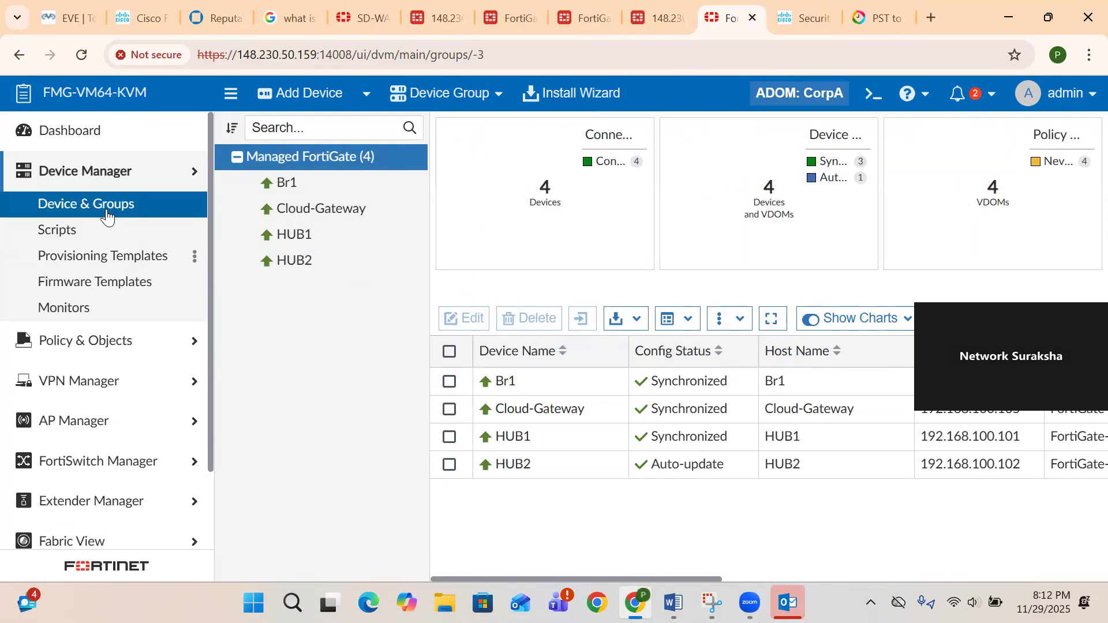
pyautogui.hscroll(5, 712, 415)
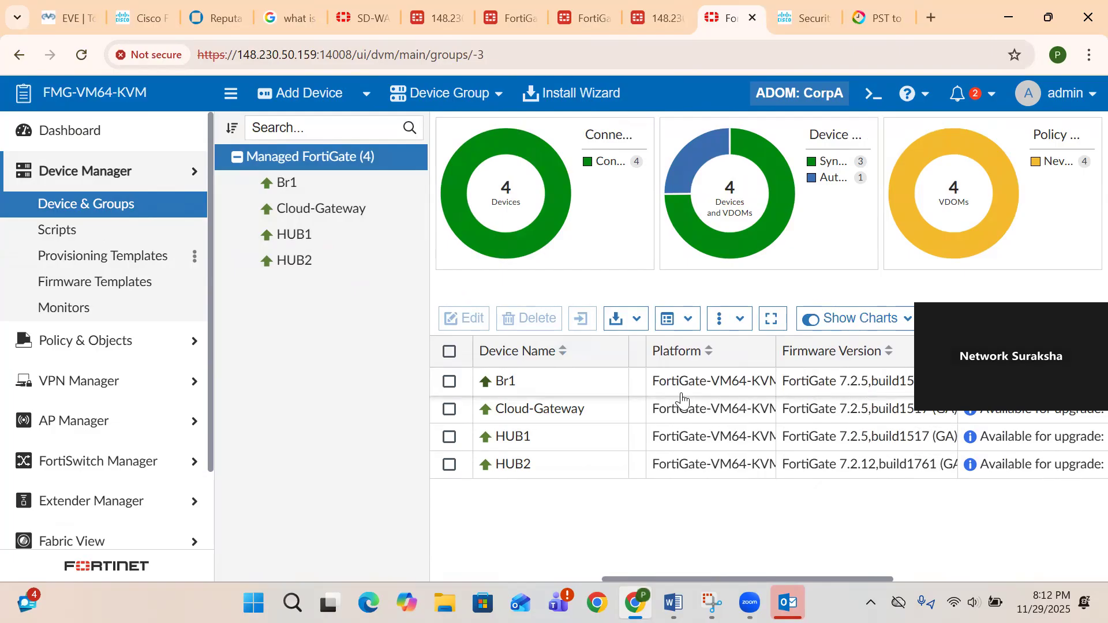
pyautogui.hscroll(-5, 478, 399)
pyautogui.click(449, 352)
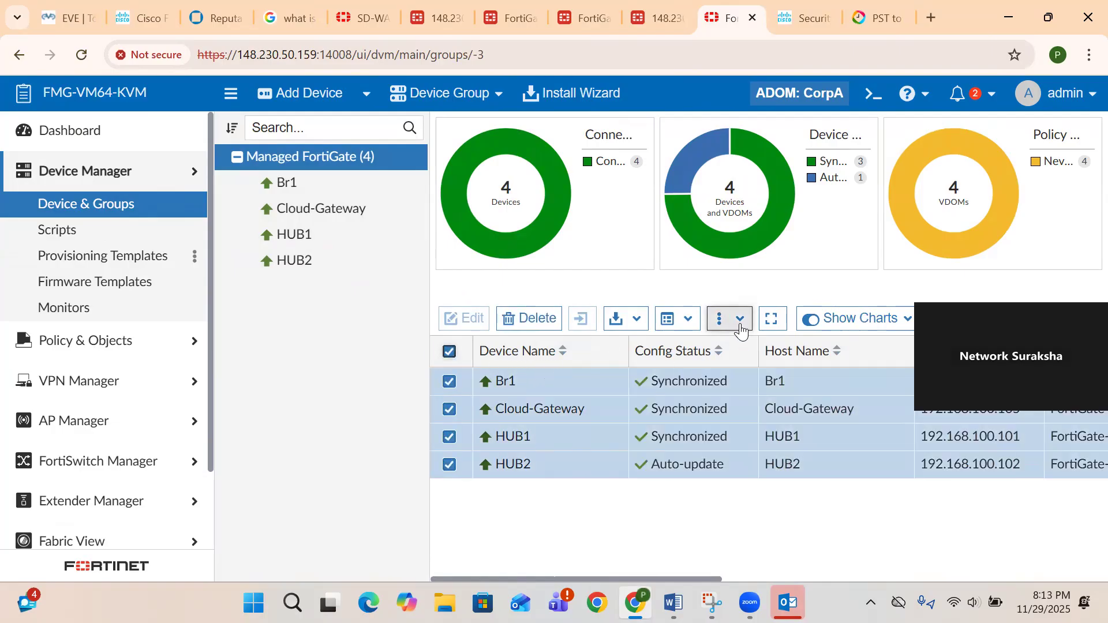
pyautogui.click(740, 332)
pyautogui.click(775, 494)
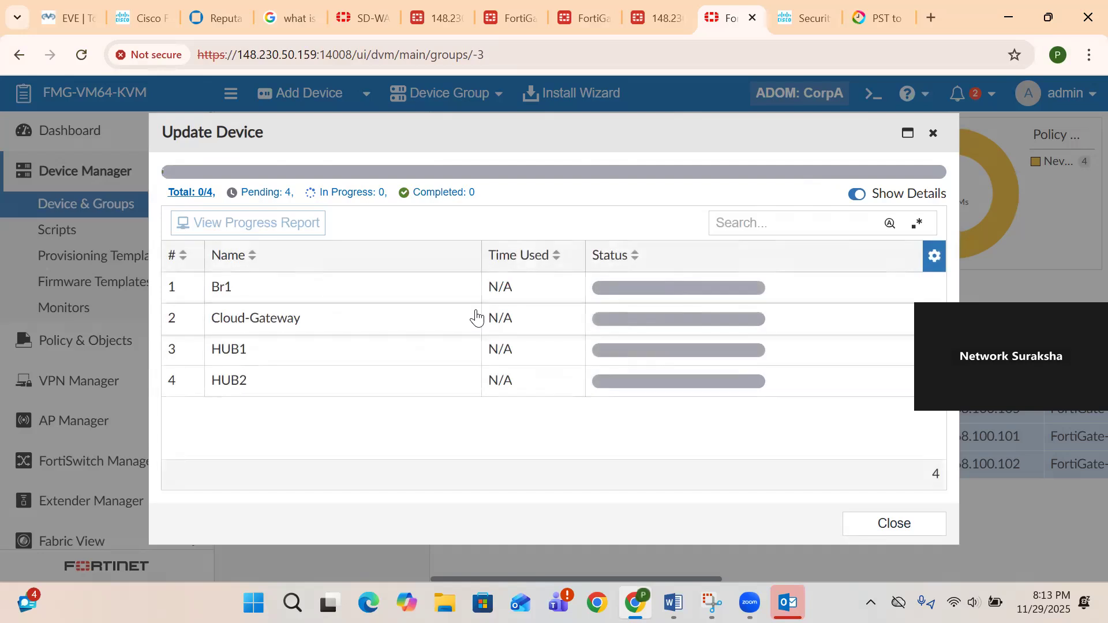
pyautogui.click(500, 25)
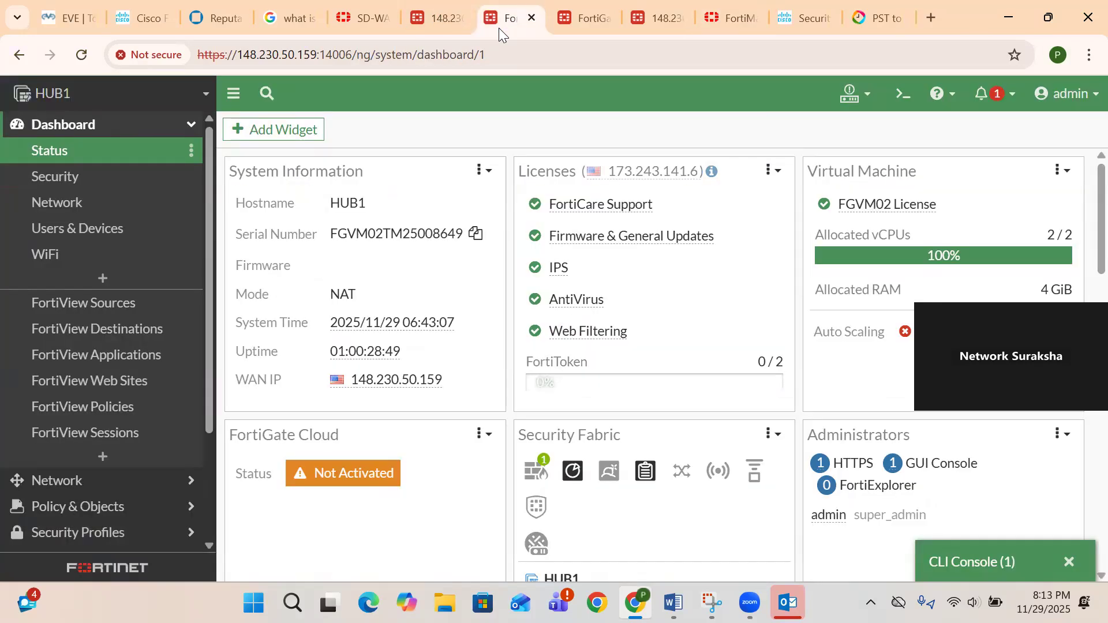
# - Reopen HUB1's CLI console to confirm v7.2.12, then check FortiManager's device refresh results
pyautogui.click(88, 231)
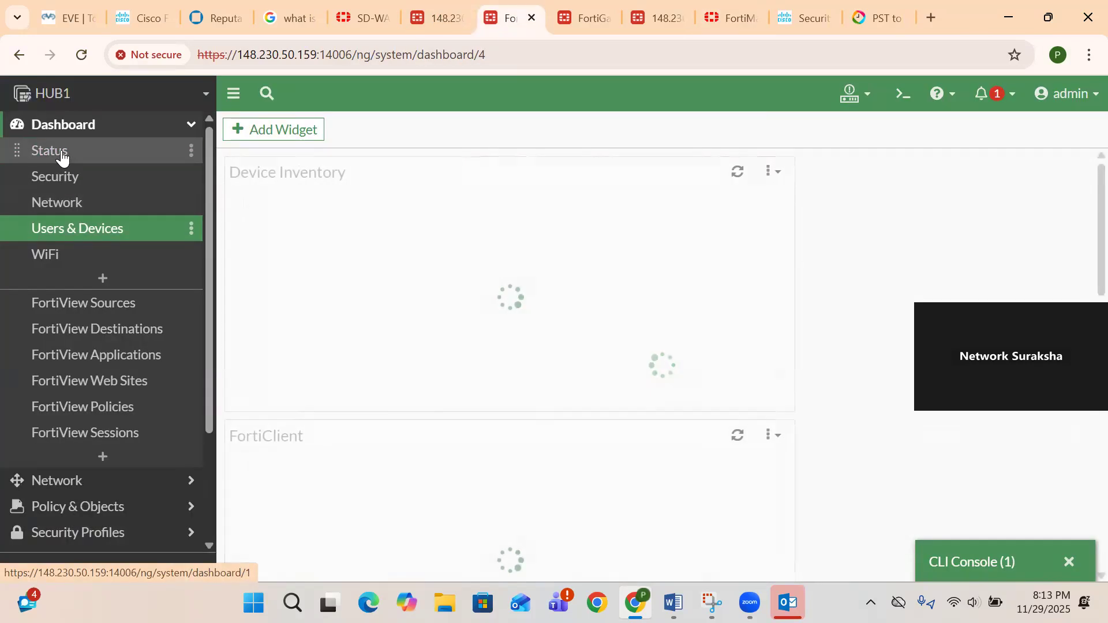
pyautogui.click(62, 156)
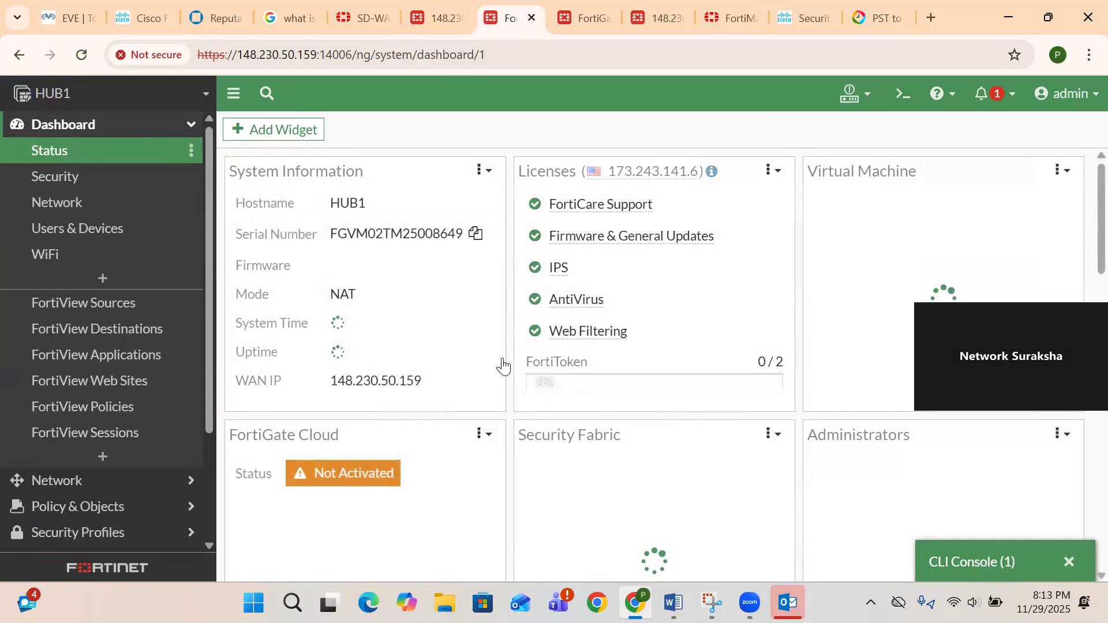
pyautogui.click(951, 558)
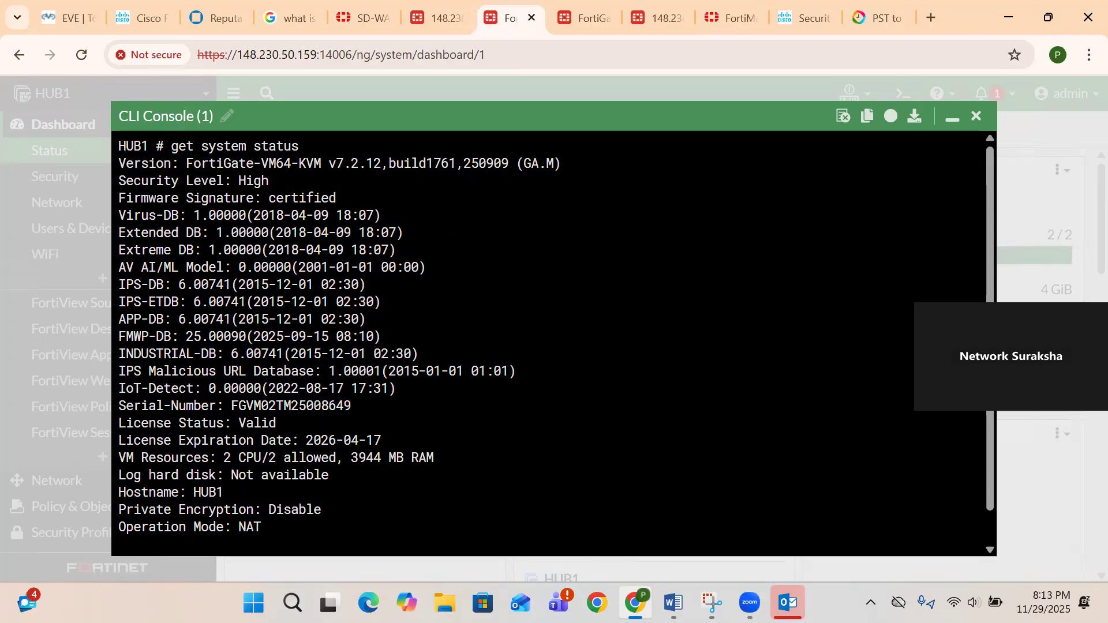
pyautogui.moveTo(380, 163); pyautogui.dragTo(300, 163)
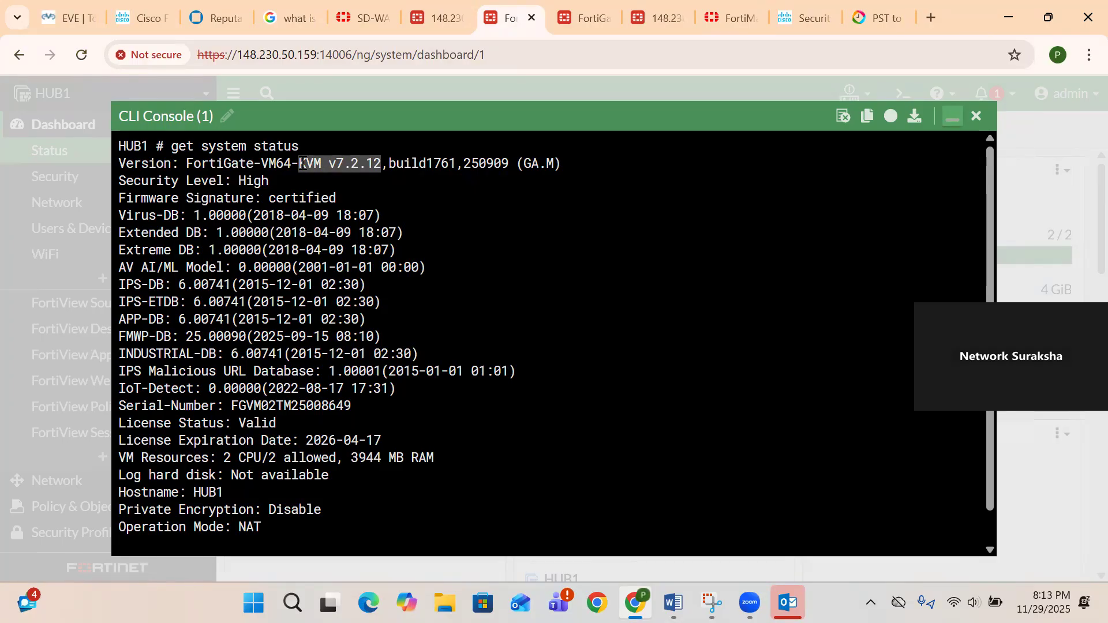
pyautogui.click(951, 117)
pyautogui.click(731, 31)
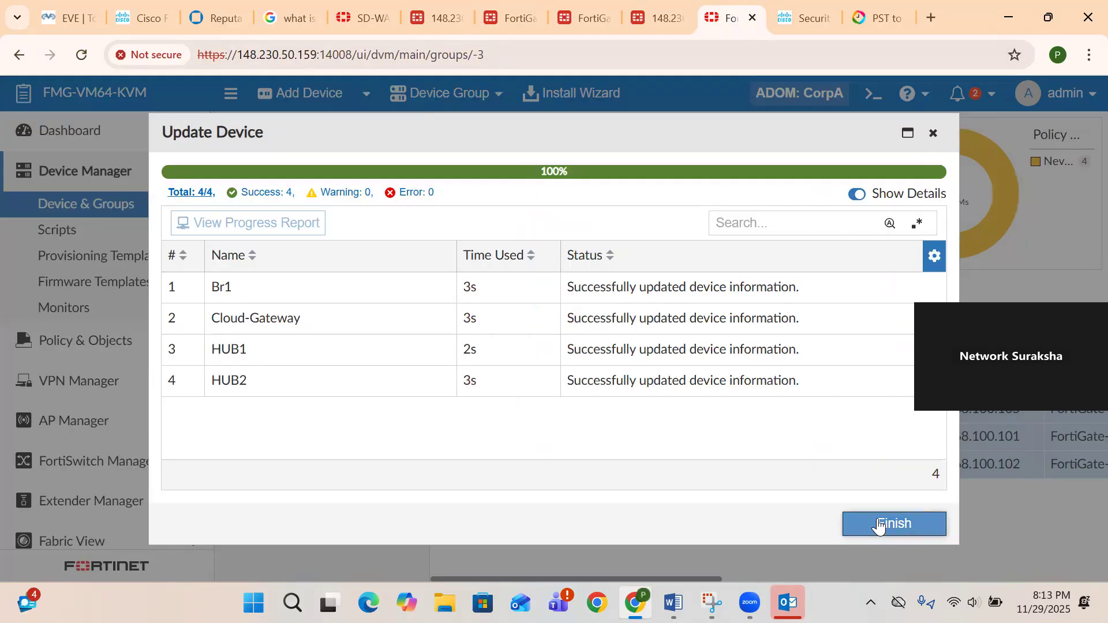
# - Close the Update Device results, confirm all four devices run 7.2.12 build1761, and show Firmware Templates
pyautogui.click(877, 527)
pyautogui.hscroll(5, 825, 470)
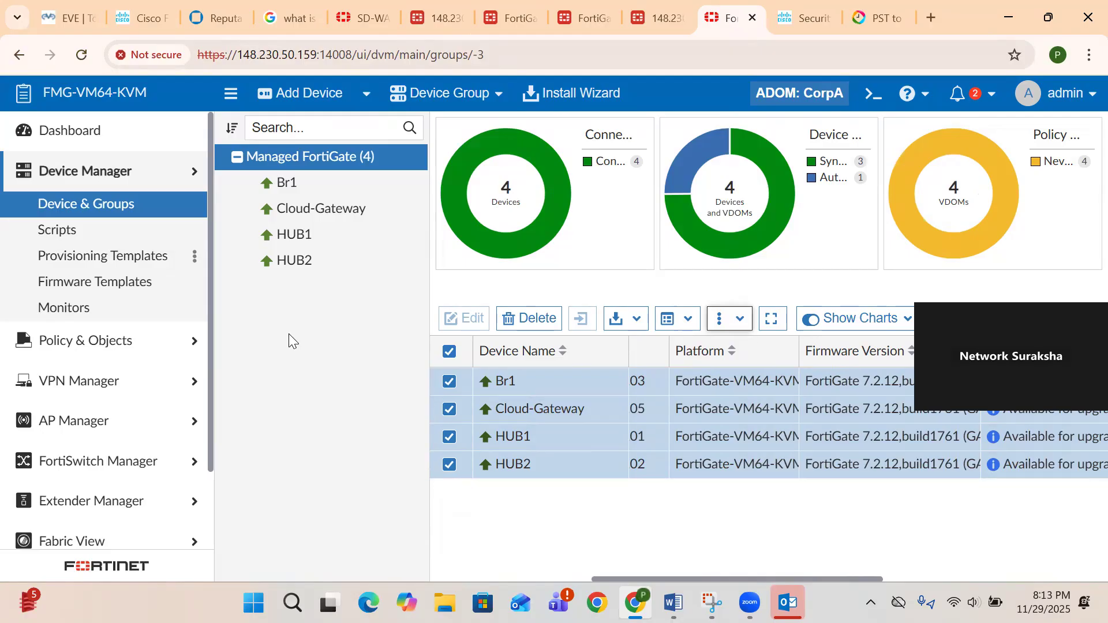
pyautogui.click(78, 286)
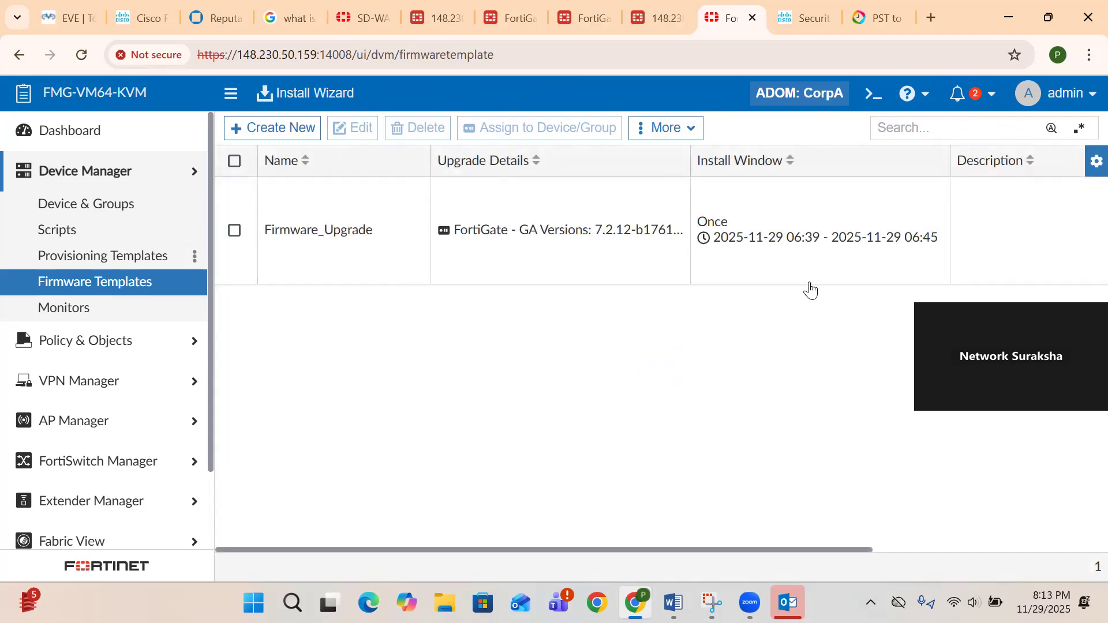
# - Confirm Firmware_Upgrade is assigned to all four devices and Device & Groups shows 7.2.12 build1761
pyautogui.hscroll(5, 629, 271)
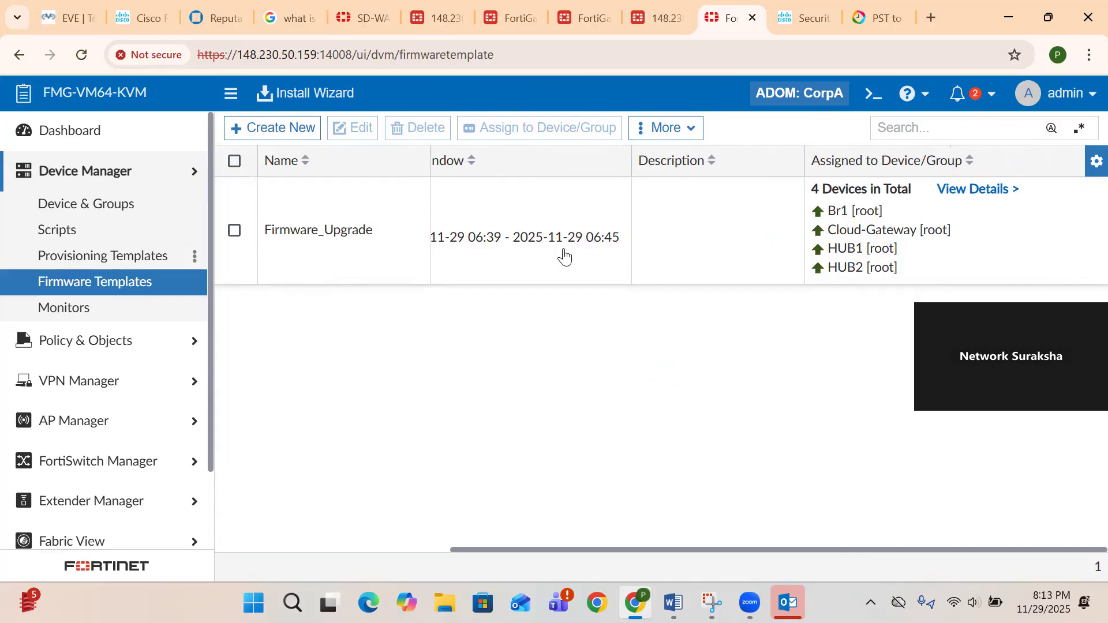
pyautogui.hscroll(-4, 565, 254)
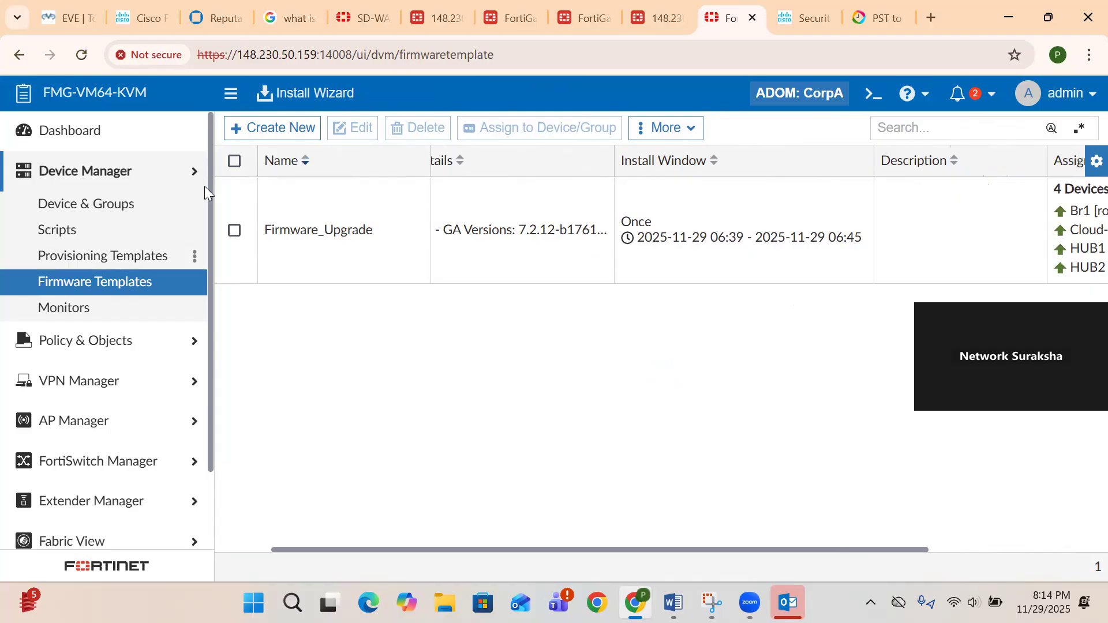
pyautogui.click(83, 207)
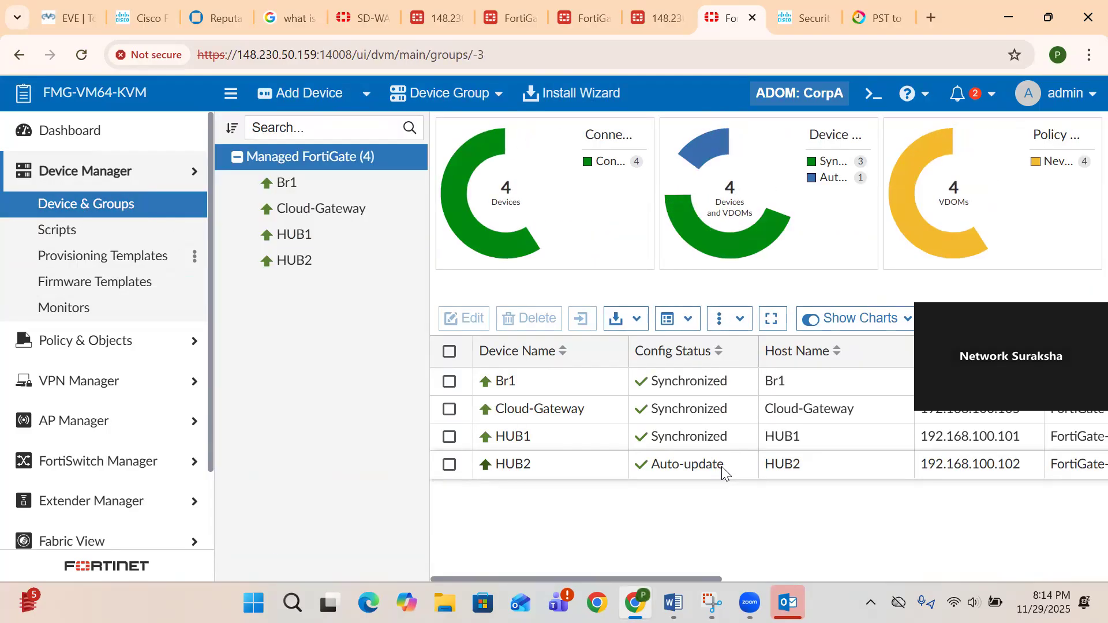
pyautogui.hscroll(5, 721, 467)
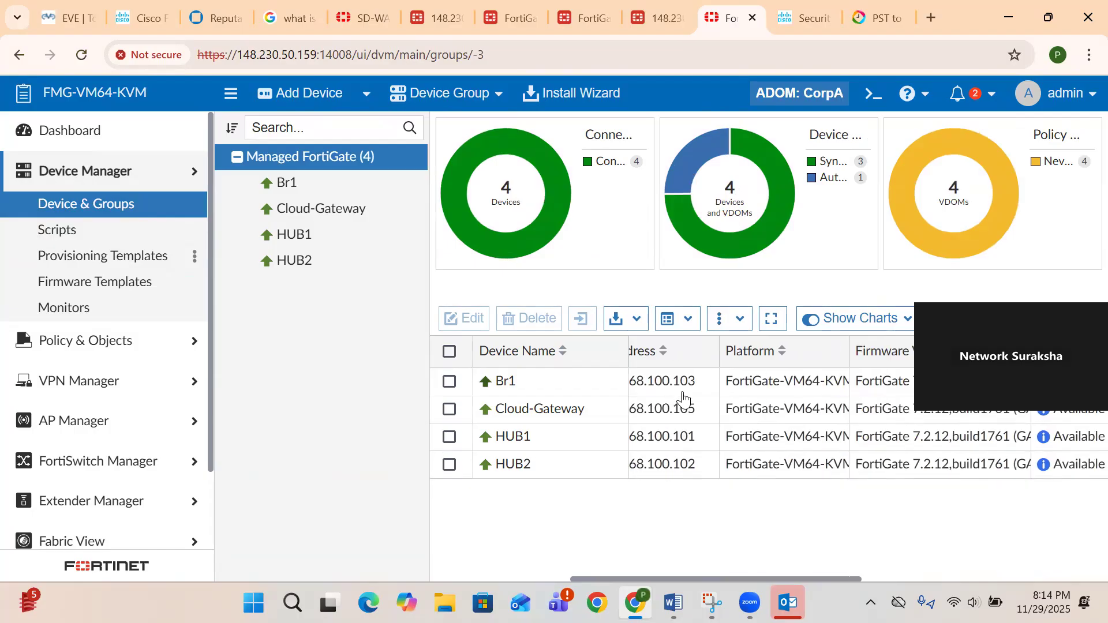